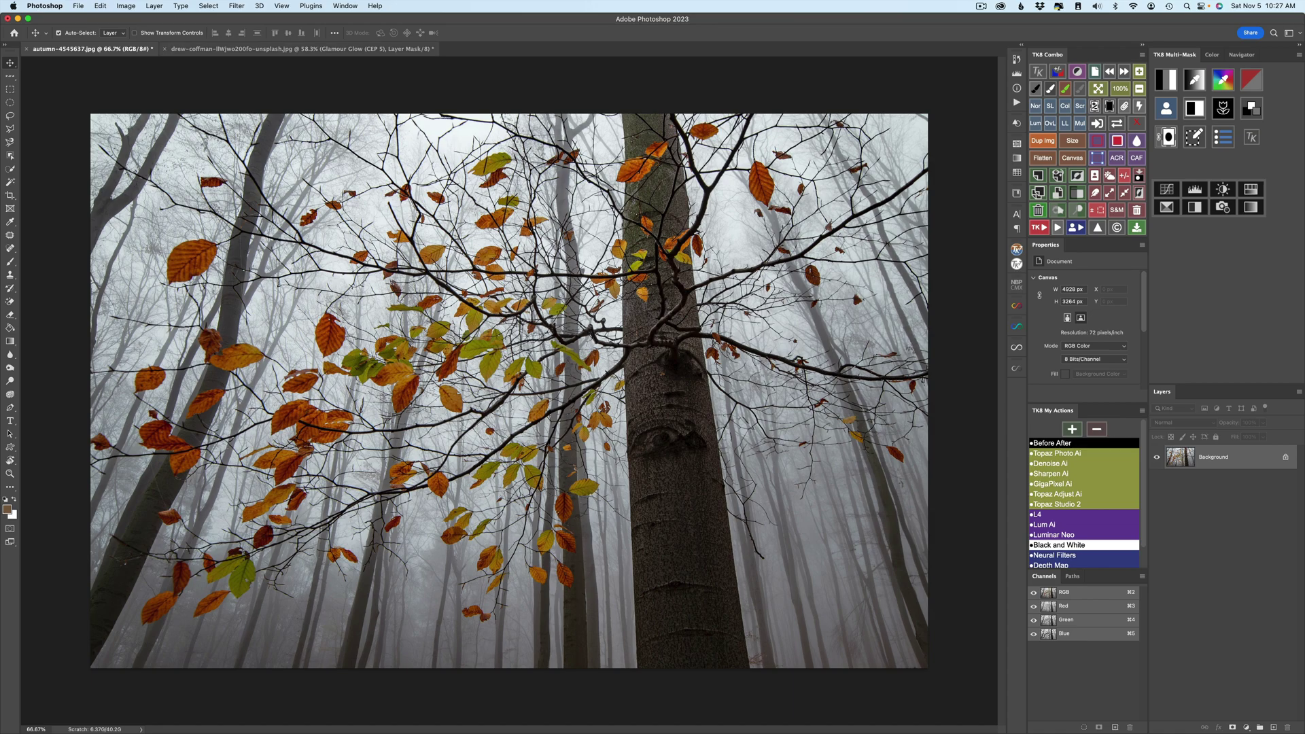
Step: Check the wedding photo's Glamour Glow layer, return to the autumn forest photo, and open File > Automate
{"action": "left_click", "coordinate": [302, 49]}
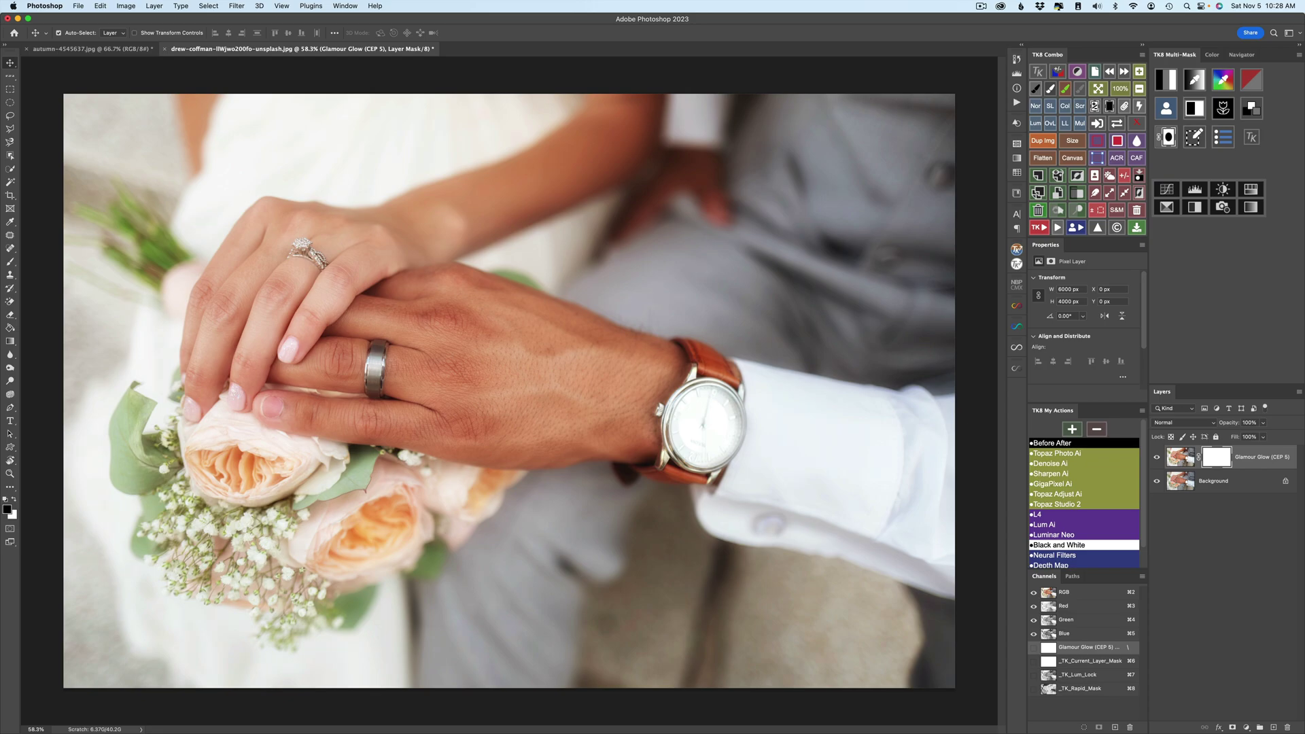
{"action": "left_click", "coordinate": [88, 48]}
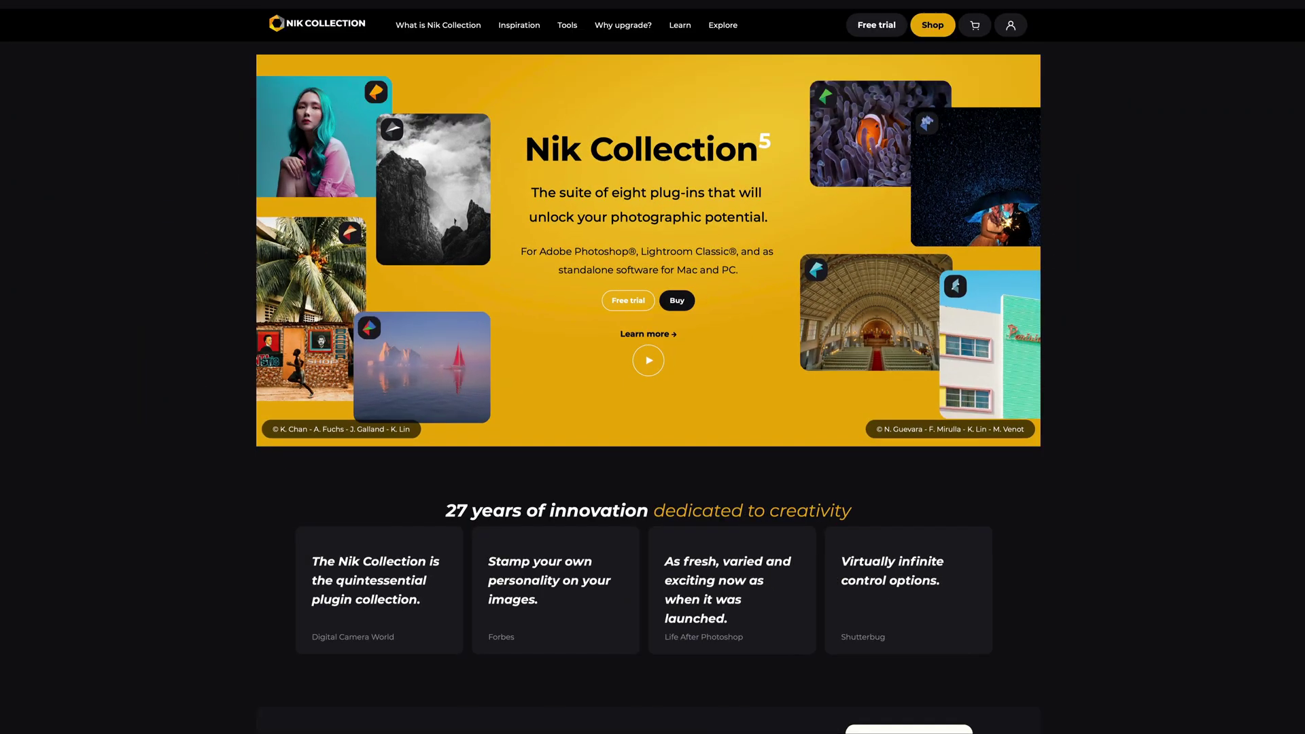
{"action": "scroll", "coordinate": [648, 367], "scroll_direction": "down", "scroll_amount": 2}
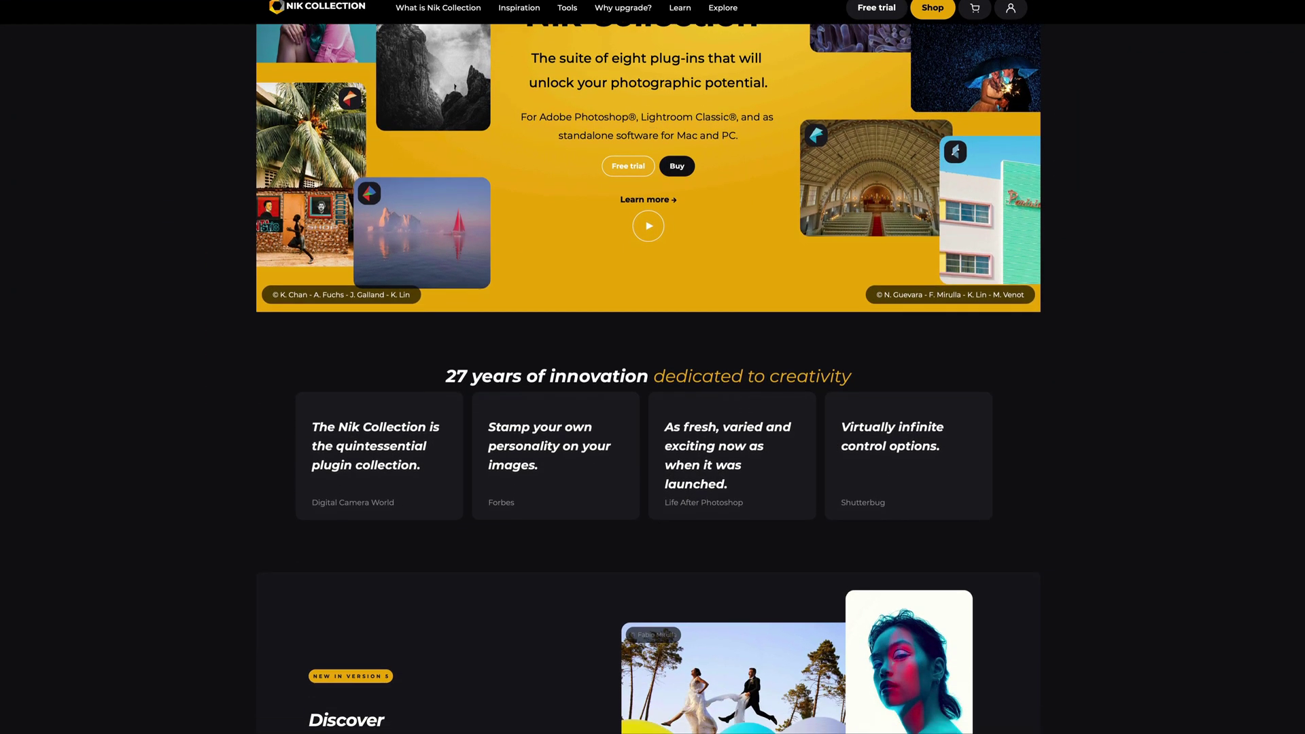
{"action": "scroll", "coordinate": [648, 378], "scroll_direction": "down", "scroll_amount": 2}
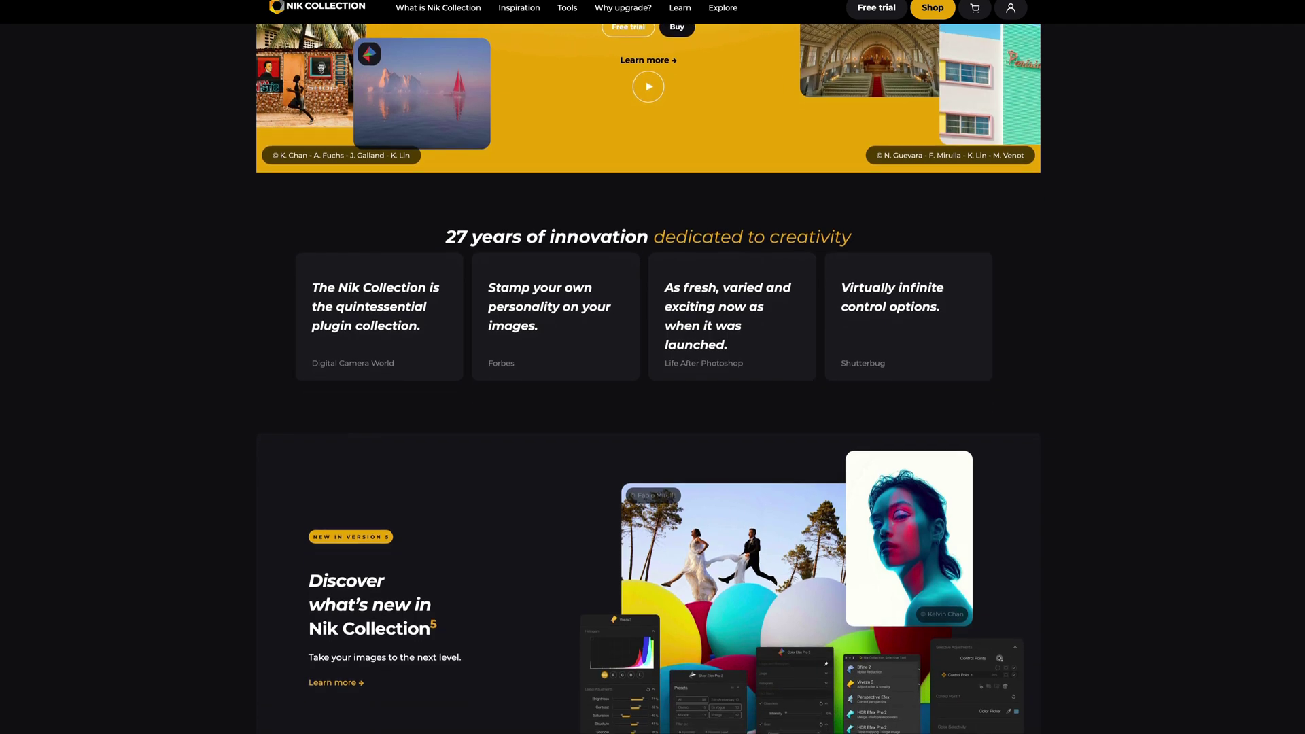
{"action": "scroll", "coordinate": [649, 378], "scroll_direction": "down", "scroll_amount": 2}
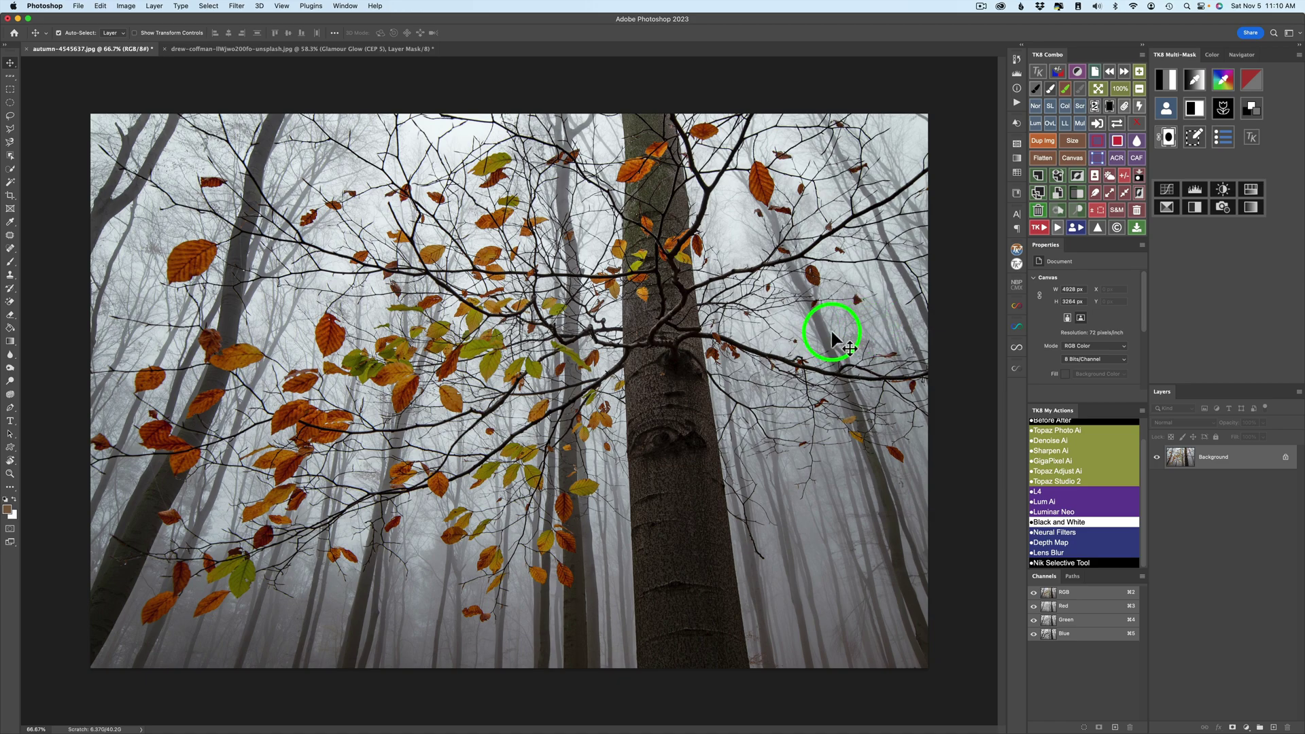
{"action": "left_click", "coordinate": [79, 6]}
{"action": "mouse_move", "coordinate": [127, 235]}
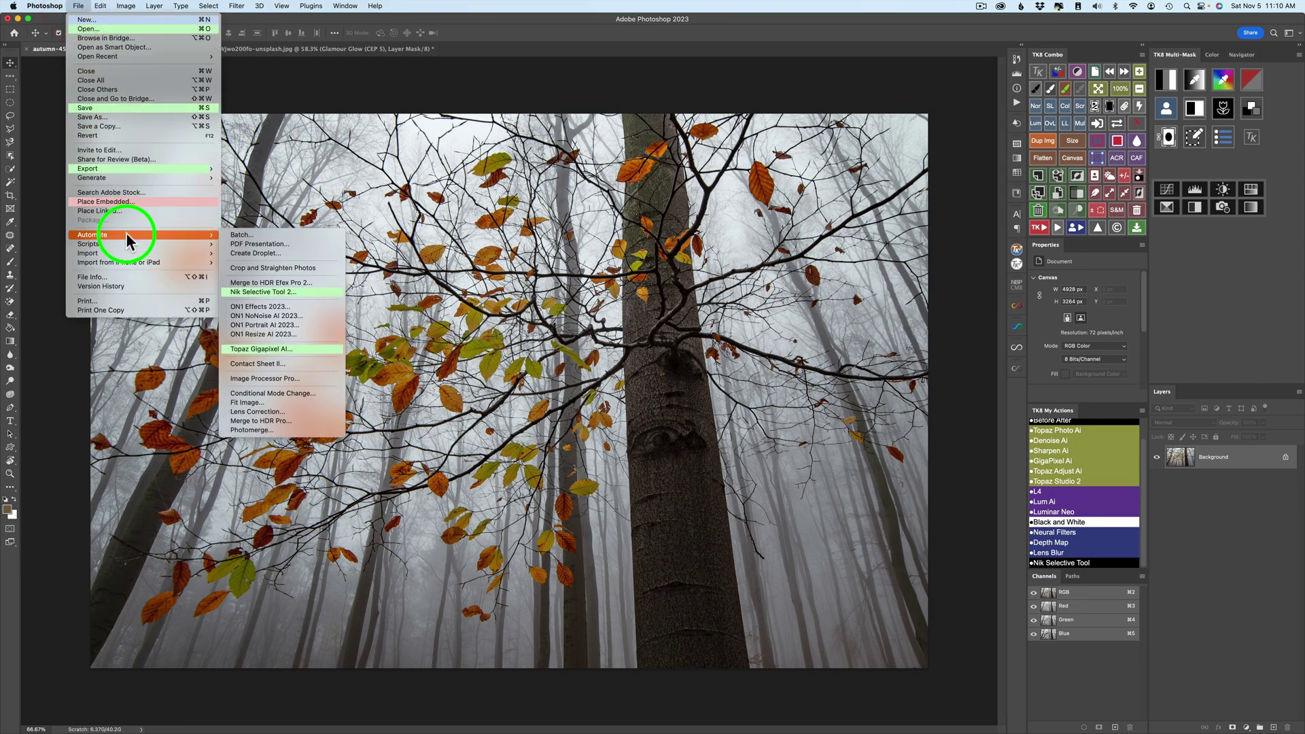
Step: Launch Nik Selective Tool 2 and re-expand Color Efex Pro 5 to reveal its Filters grid
{"action": "left_click", "coordinate": [272, 291]}
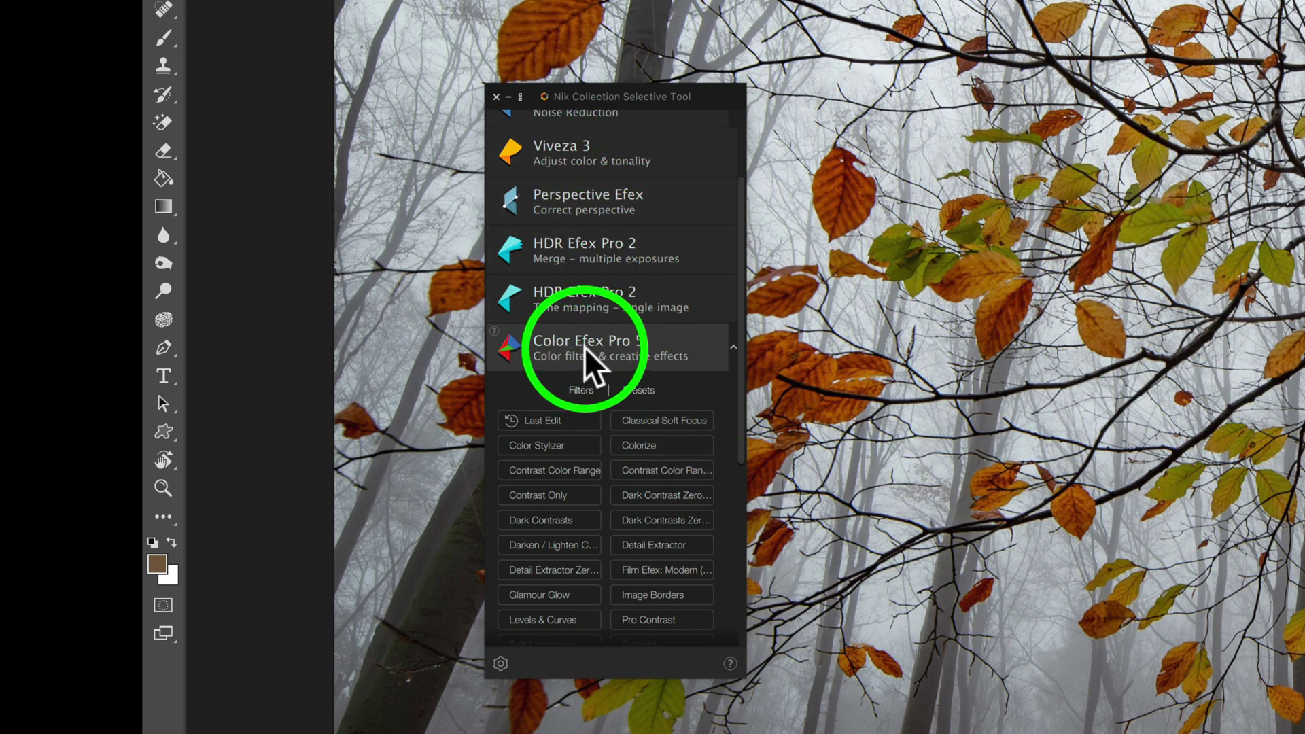
{"action": "left_click", "coordinate": [734, 346]}
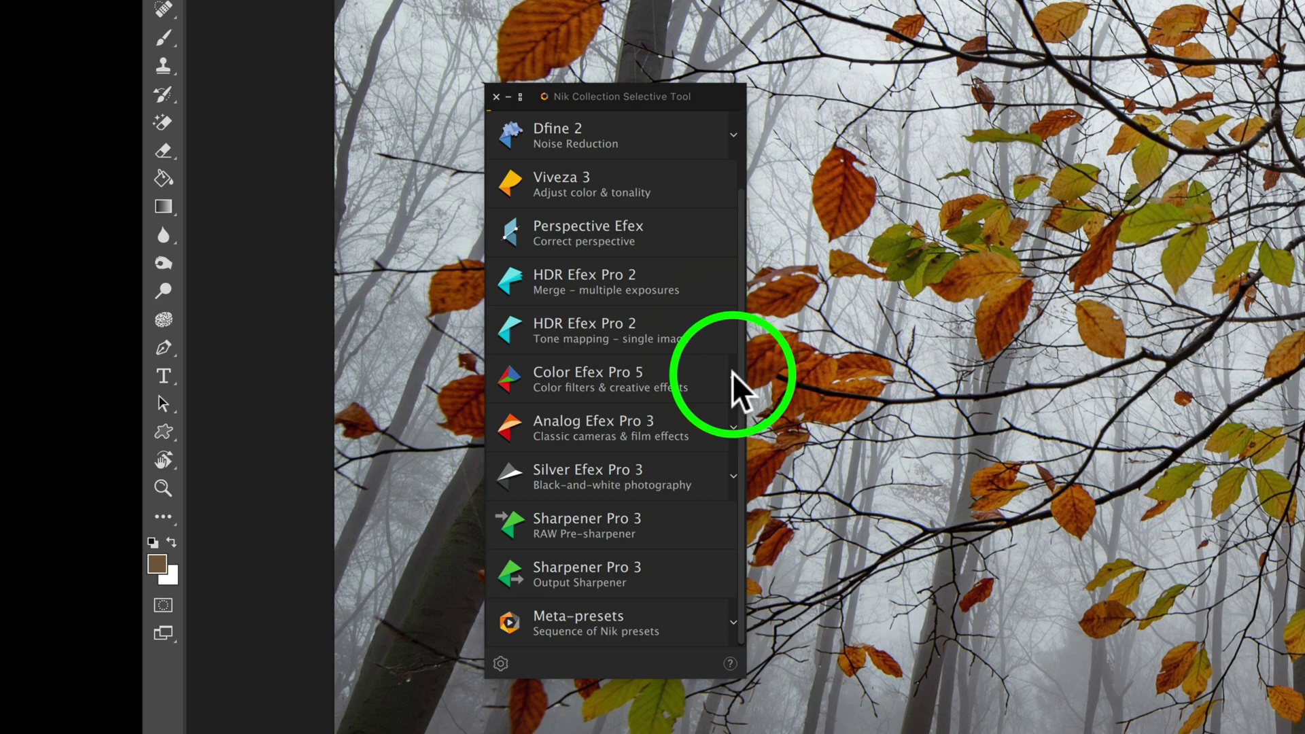
{"action": "left_click", "coordinate": [734, 378]}
{"action": "scroll", "coordinate": [693, 435], "scroll_direction": "down", "scroll_amount": 2}
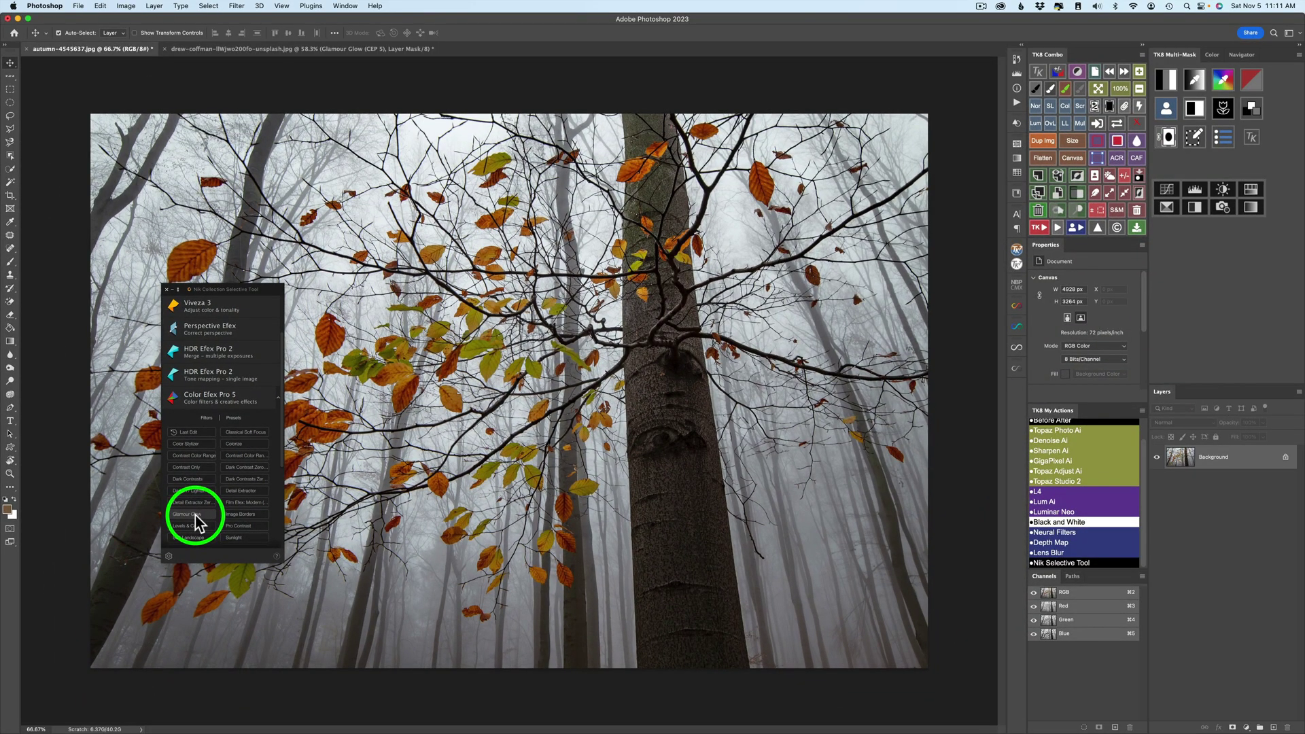
Step: Start Color Efex Pro 5 with the Glamour Glow filter on the autumn forest photo
{"action": "left_click", "coordinate": [205, 515]}
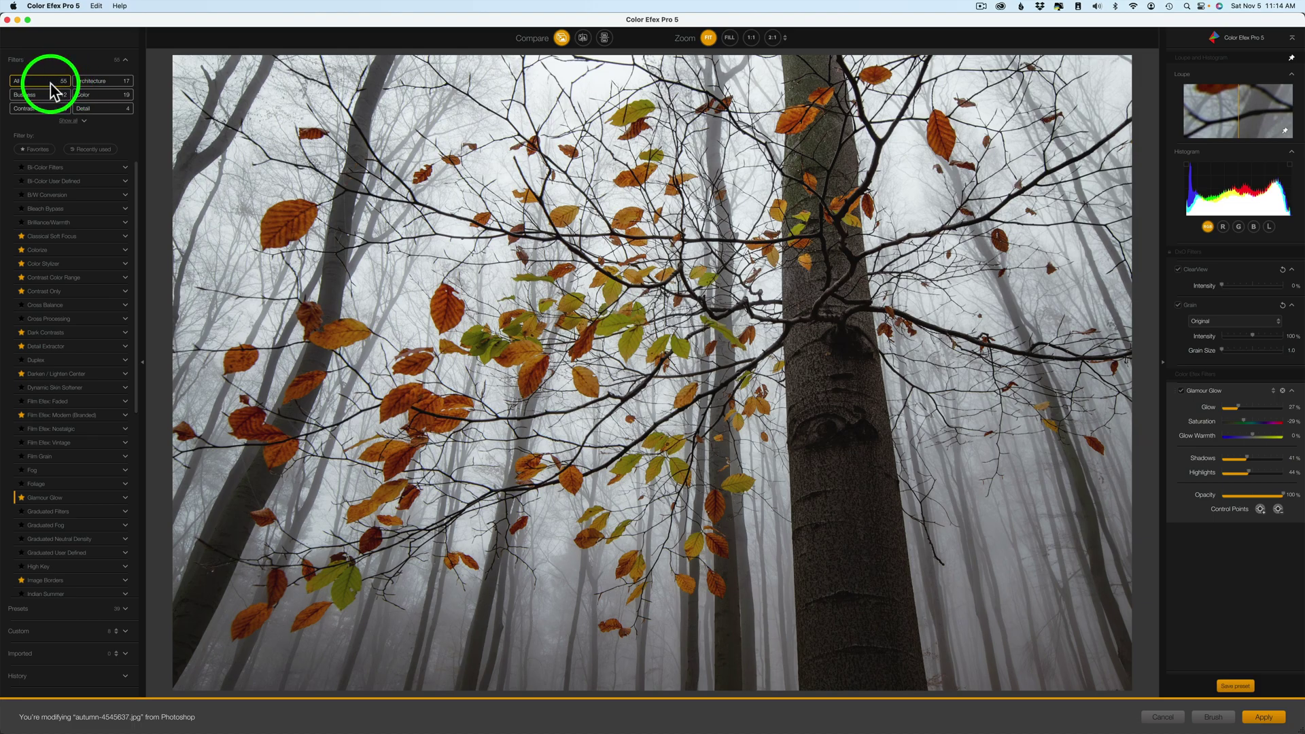
{"action": "scroll", "coordinate": [96, 405], "scroll_direction": "down", "scroll_amount": 5}
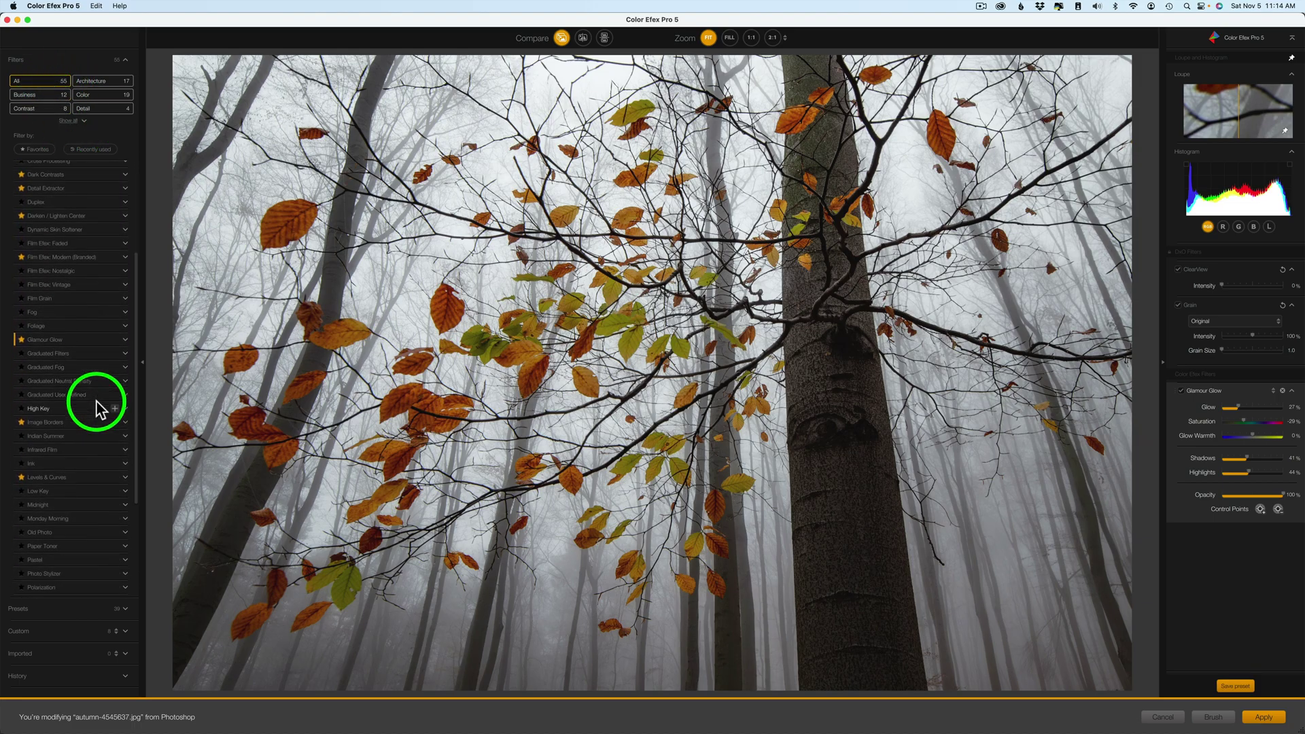
{"action": "scroll", "coordinate": [98, 407], "scroll_direction": "up", "scroll_amount": 5}
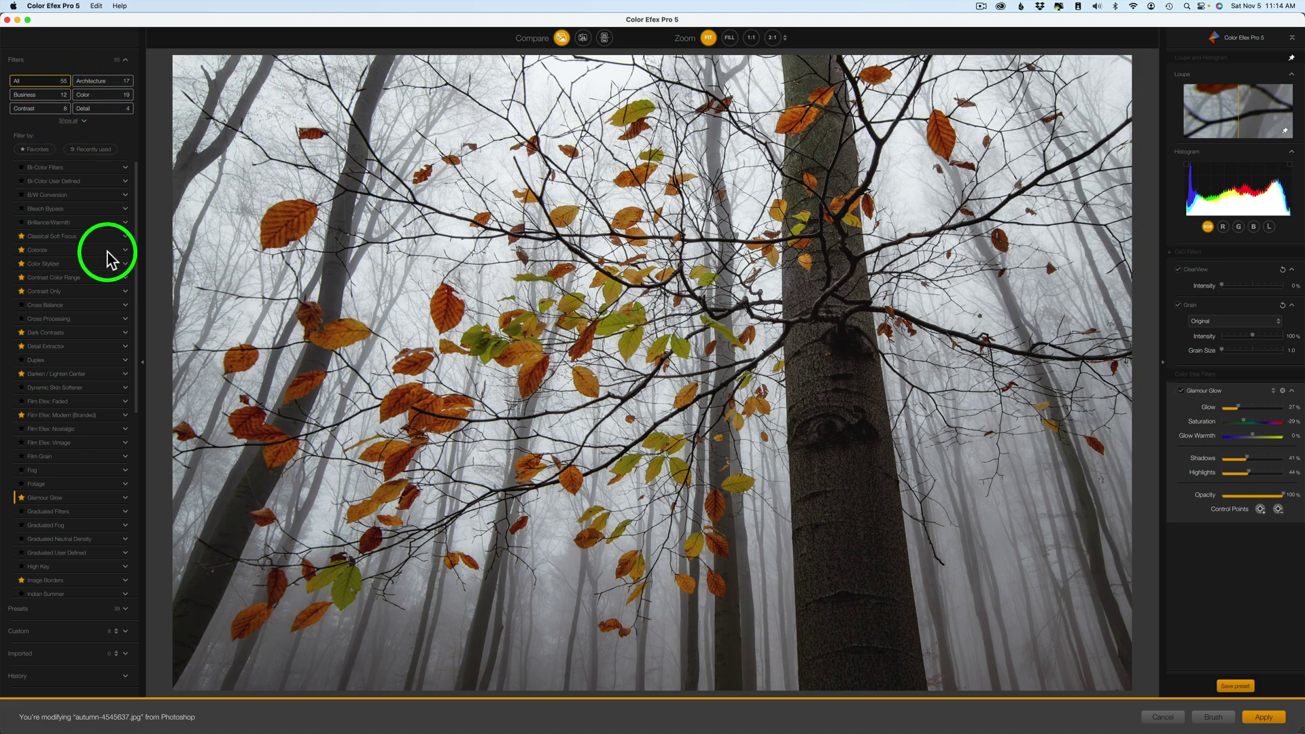
Step: Star B/W Conversion as a favourite, show favourites only, and expand the Glamour Glow presets
{"action": "left_click", "coordinate": [37, 151]}
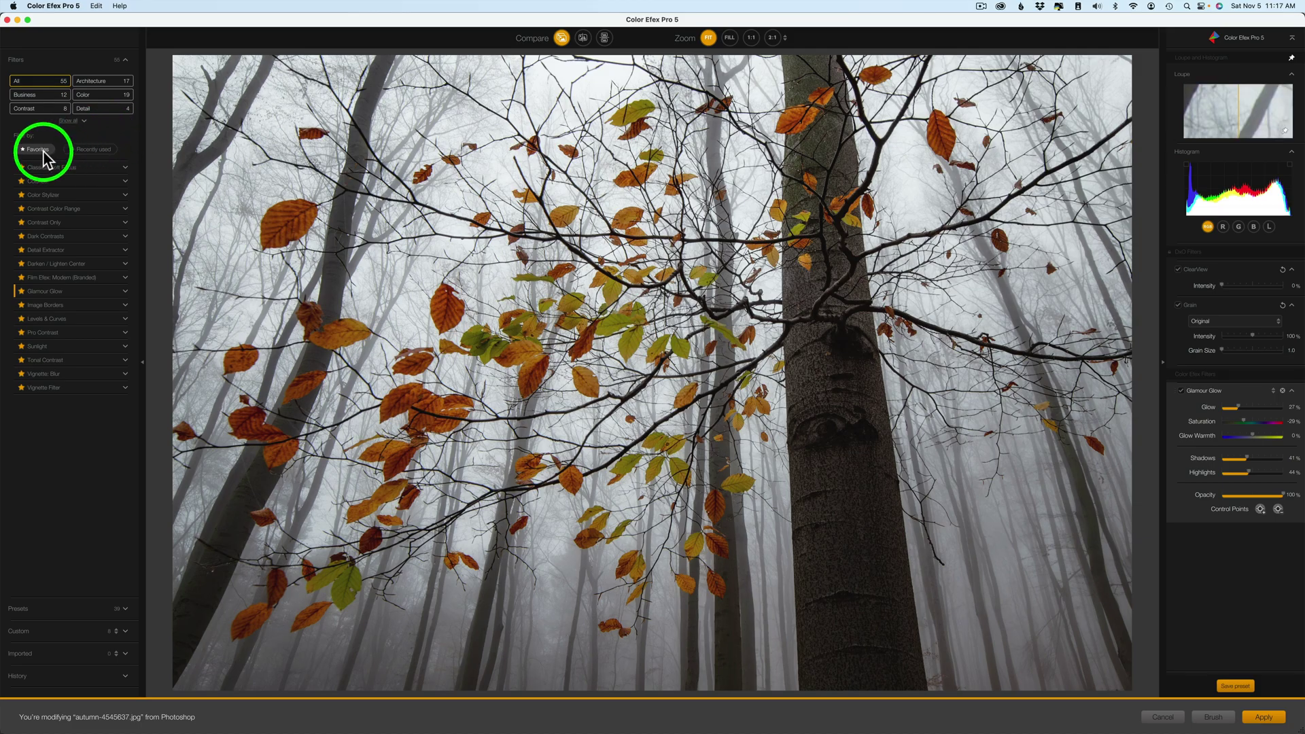
{"action": "left_click", "coordinate": [39, 149]}
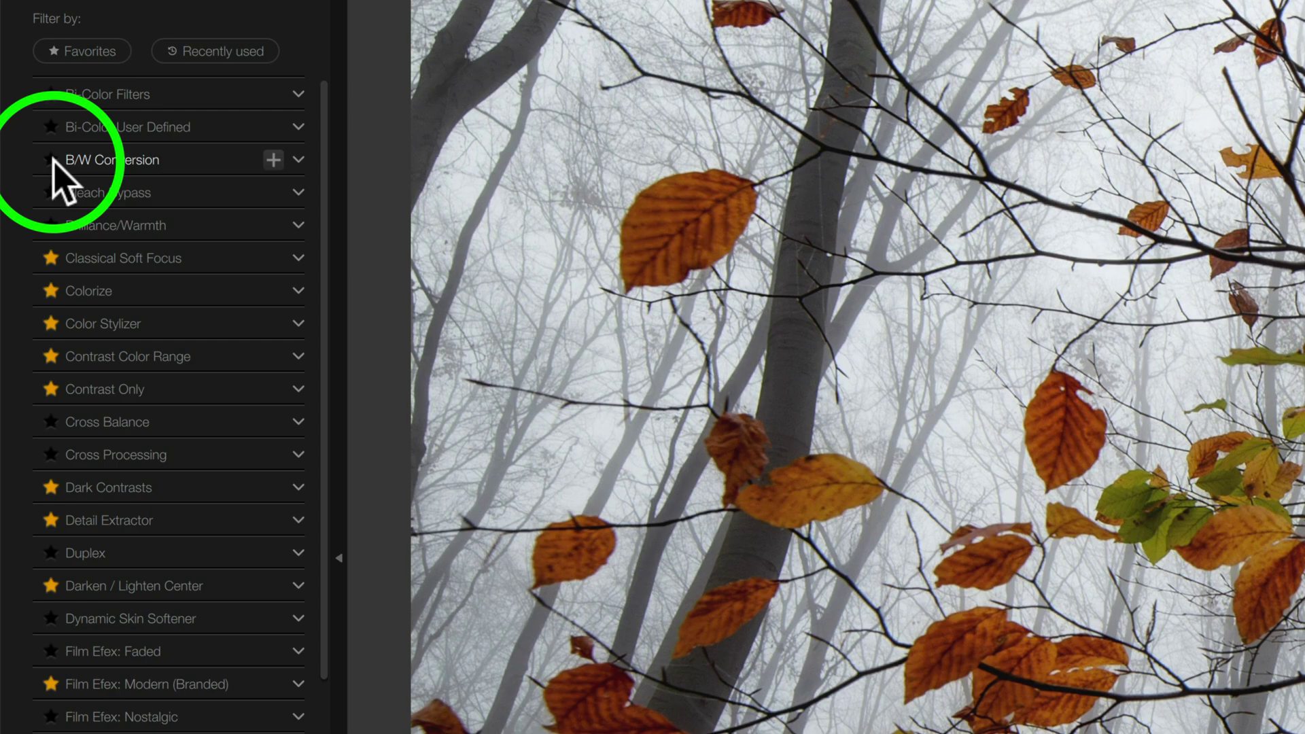
{"action": "left_click", "coordinate": [52, 159]}
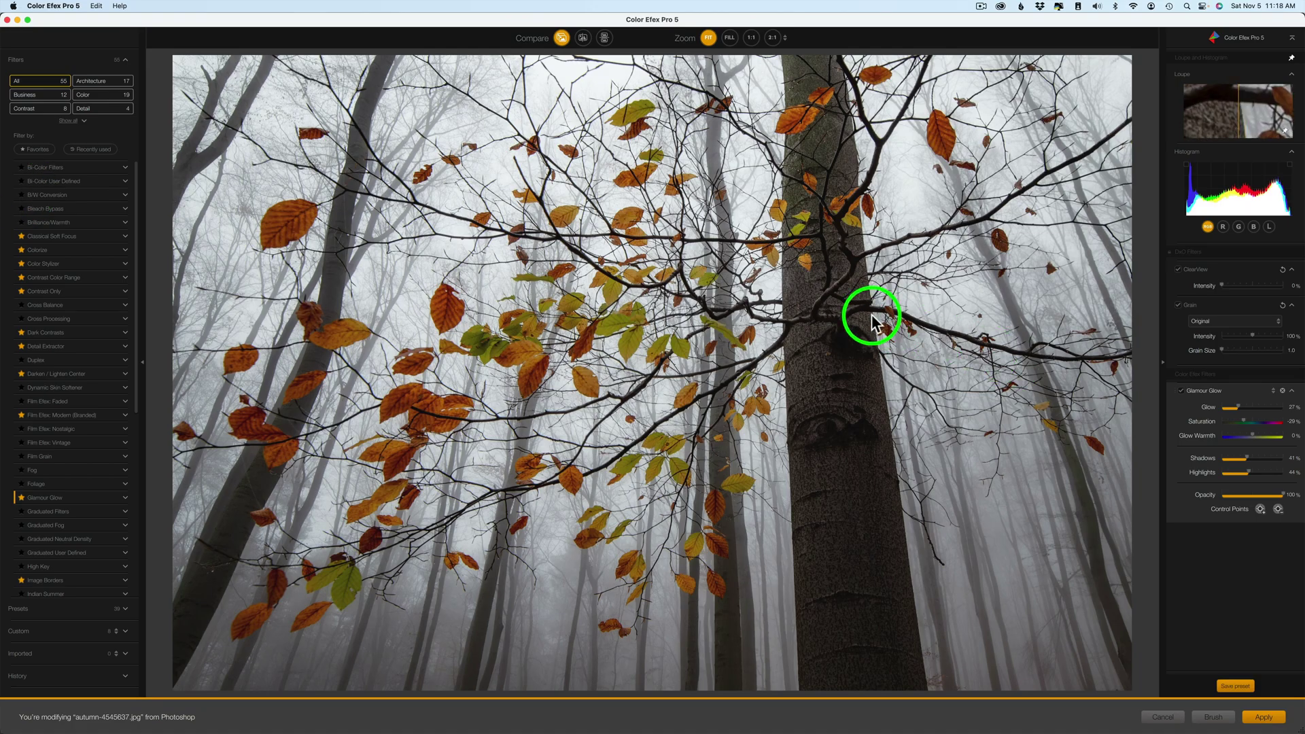
{"action": "left_click", "coordinate": [32, 148]}
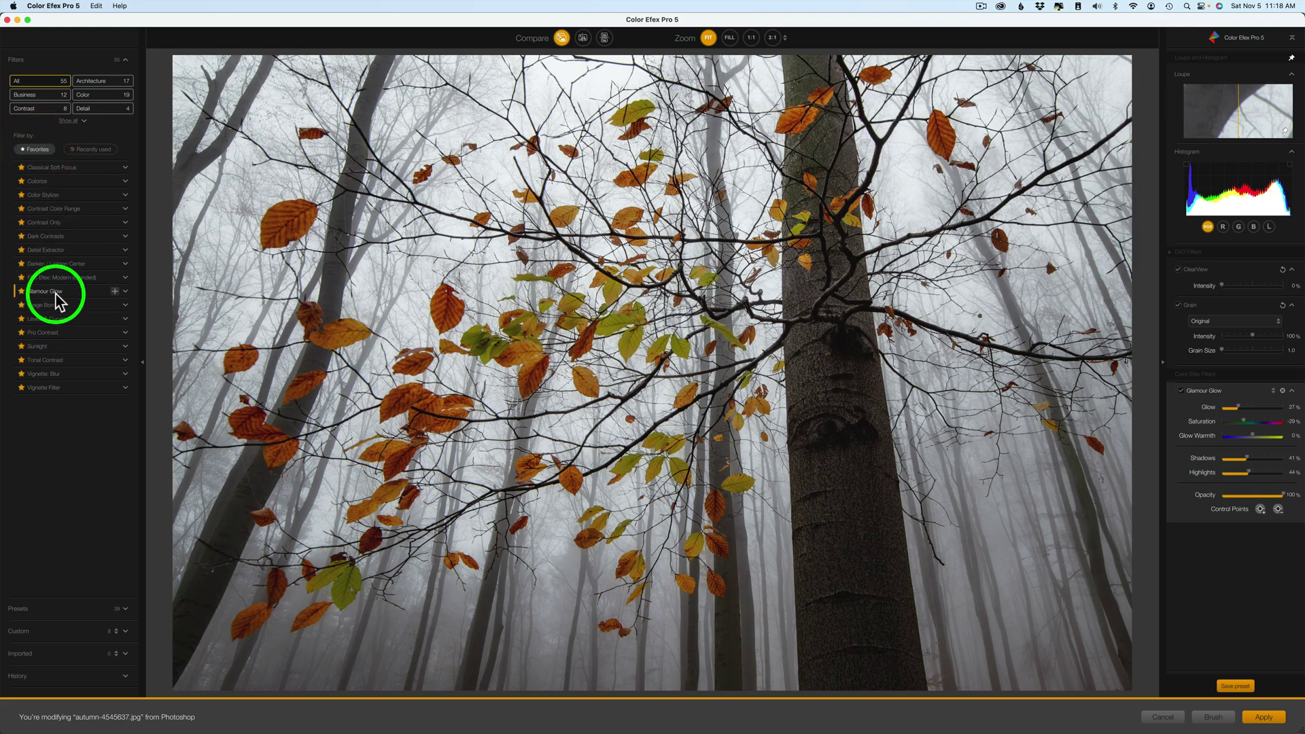
{"action": "left_click", "coordinate": [126, 293]}
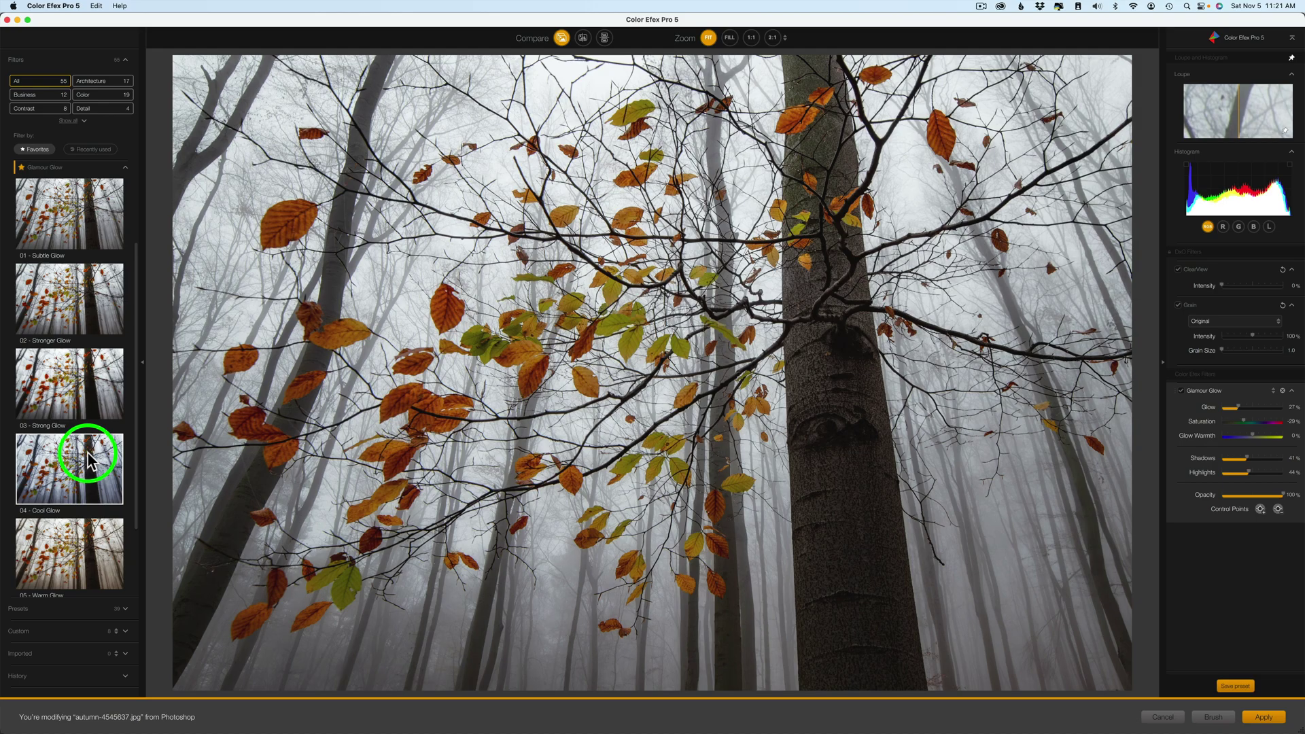
Step: Apply the 03 - Strong Glow preset and lower Glow to 65%, without saving a custom preset
{"action": "left_click", "coordinate": [78, 398]}
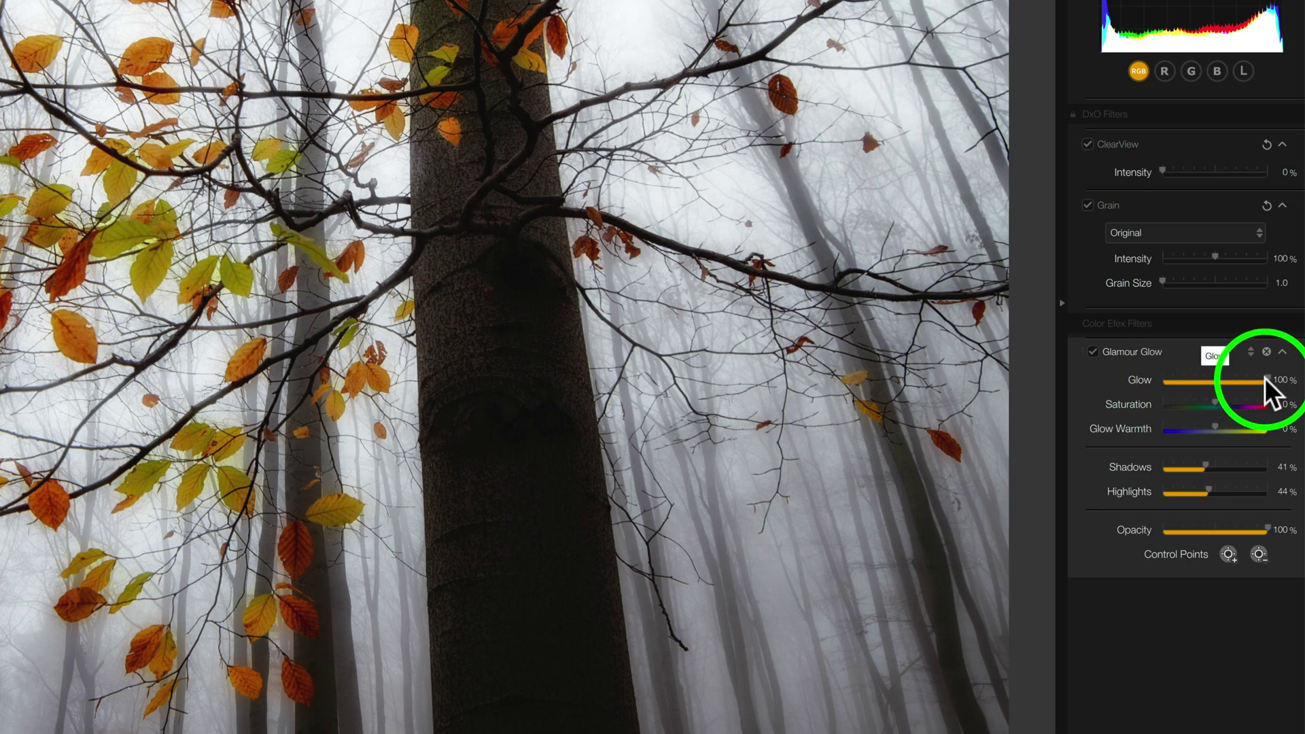
{"action": "left_click_drag", "start_coordinate": [1264, 378], "coordinate": [1229, 389]}
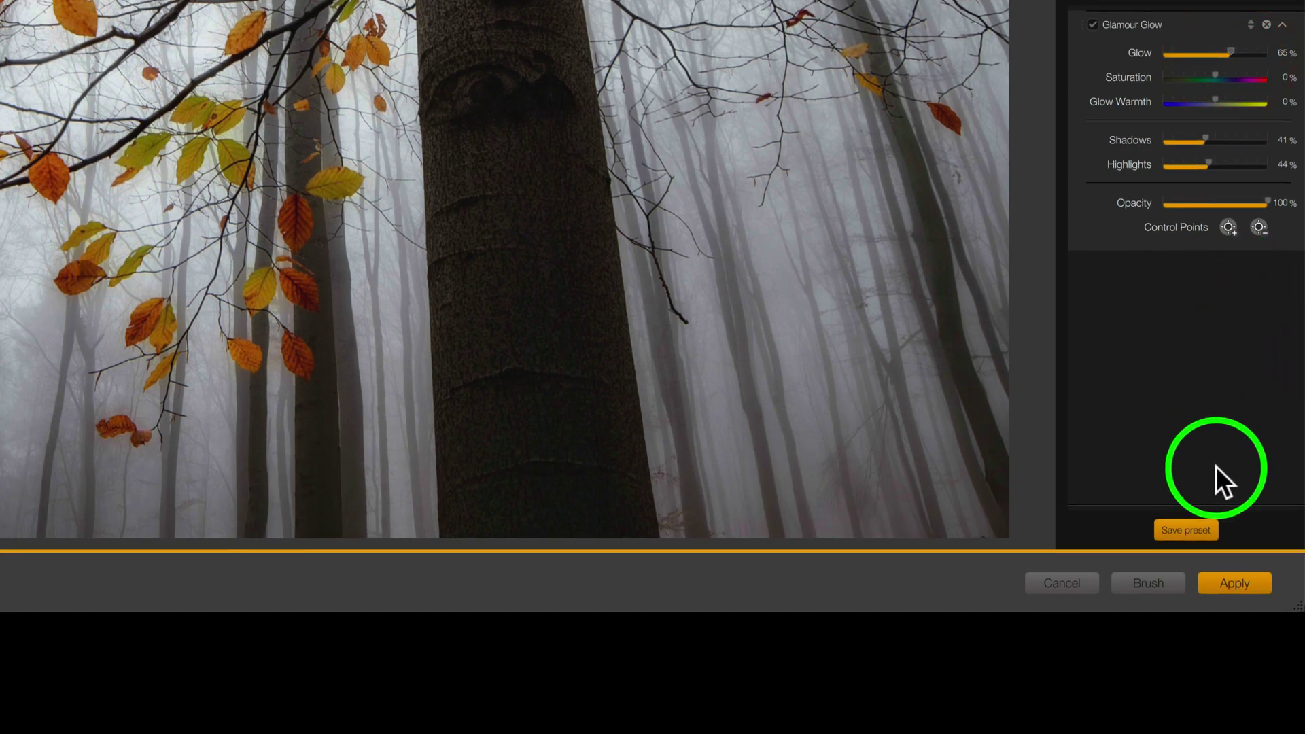
{"action": "left_click", "coordinate": [1195, 530]}
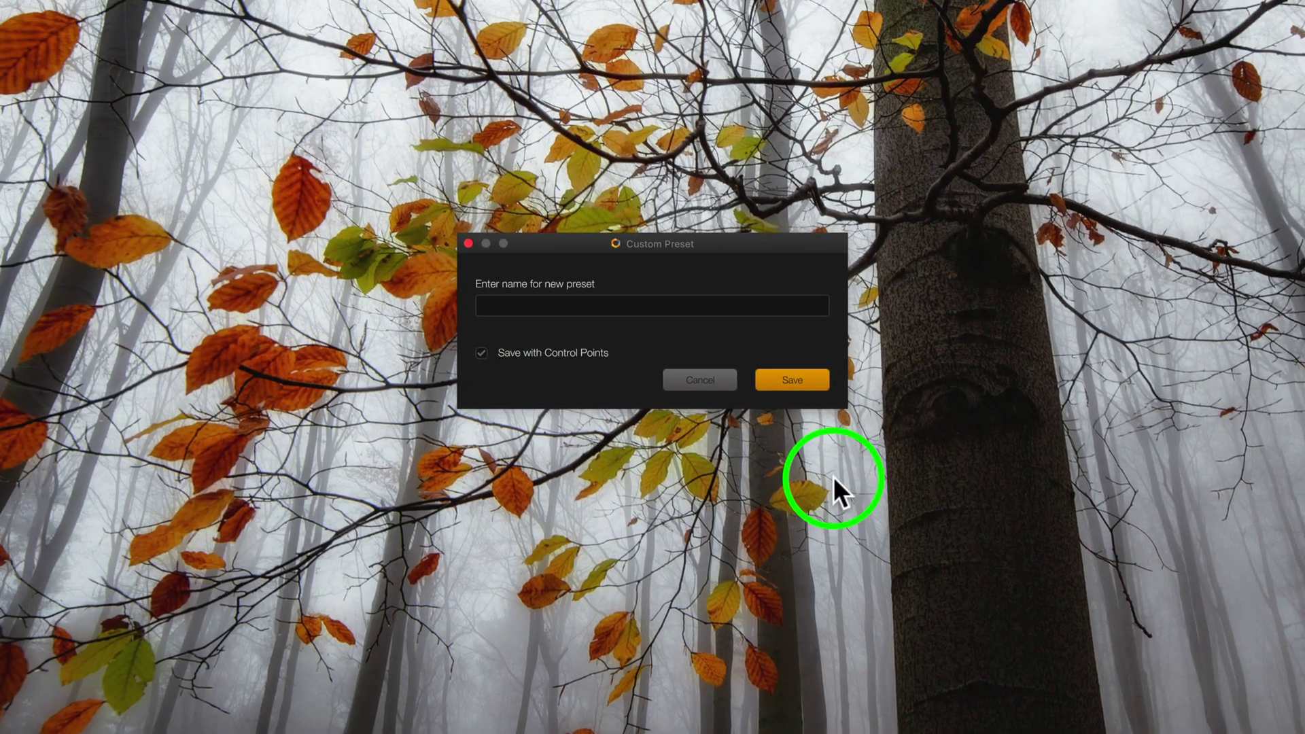
{"action": "left_click", "coordinate": [696, 382]}
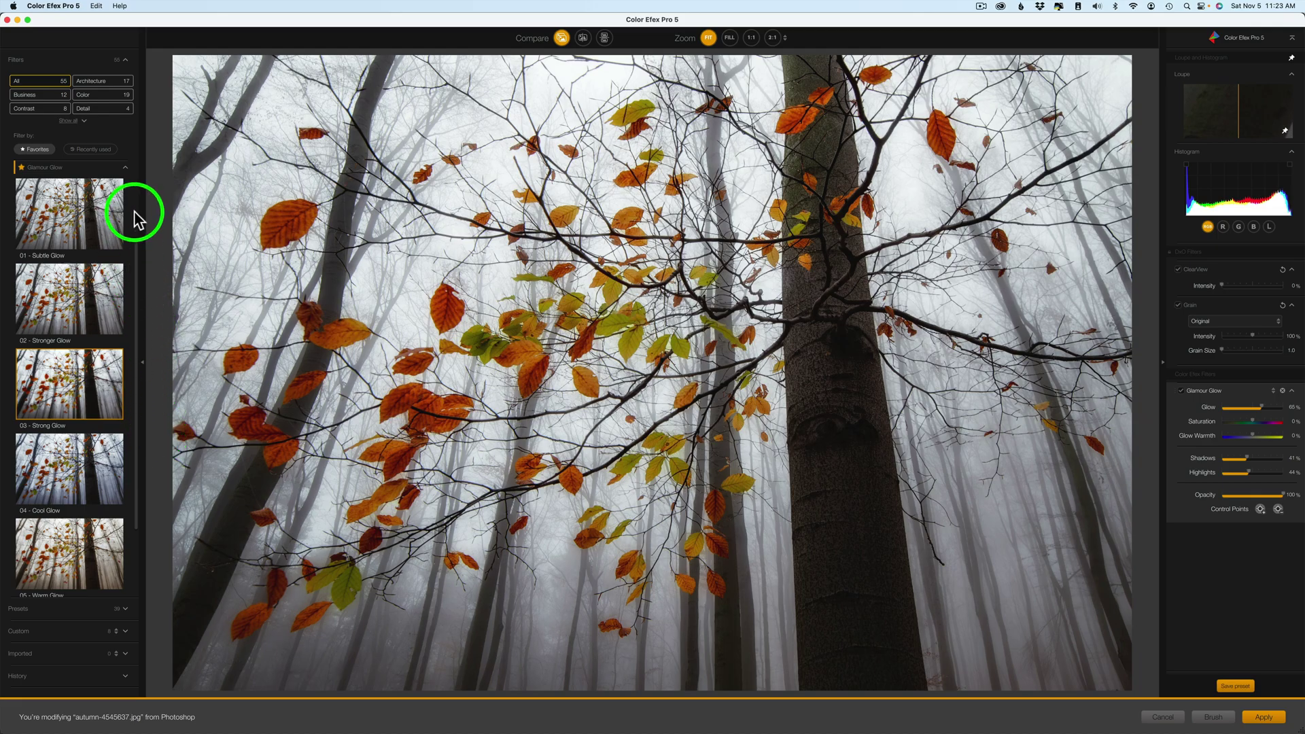
Step: Reset Glamour Glow to defaults (Glow 27%, Saturation -20%, Warmth 0%), keeping local adjustments
{"action": "left_click", "coordinate": [125, 169]}
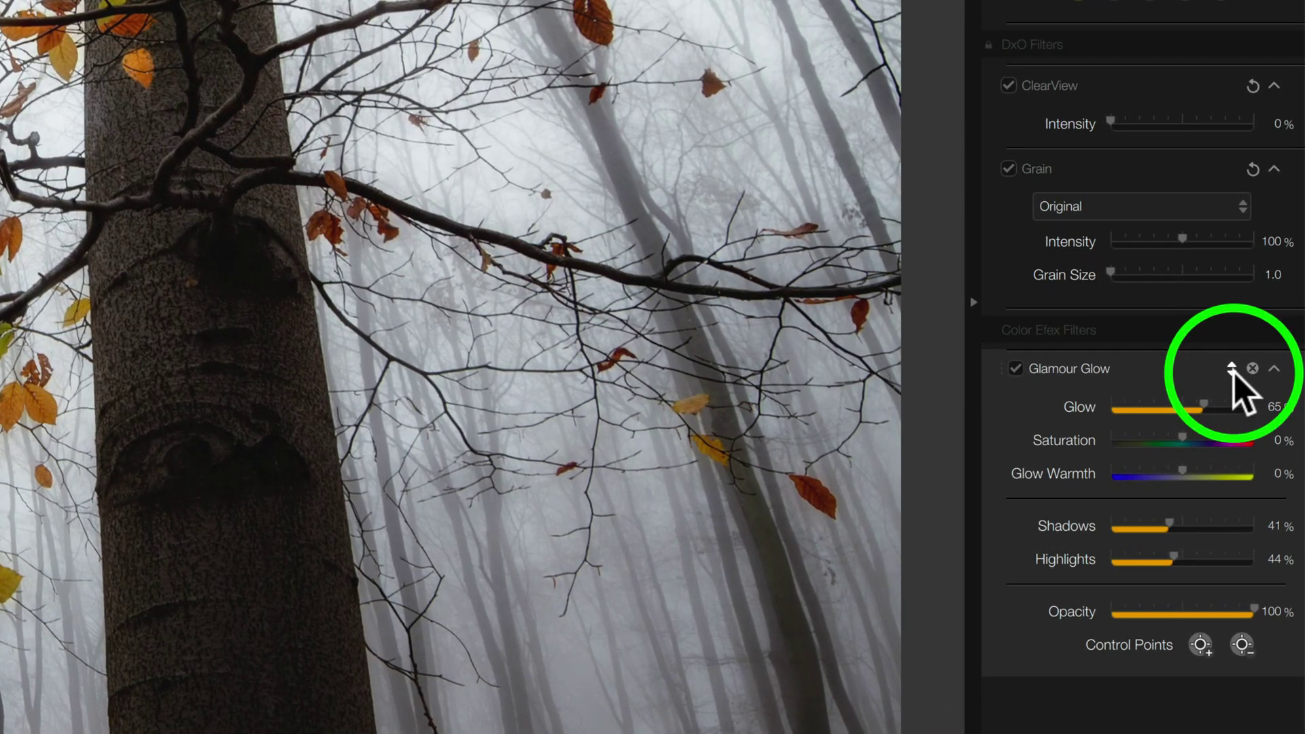
{"action": "left_click", "coordinate": [1232, 372]}
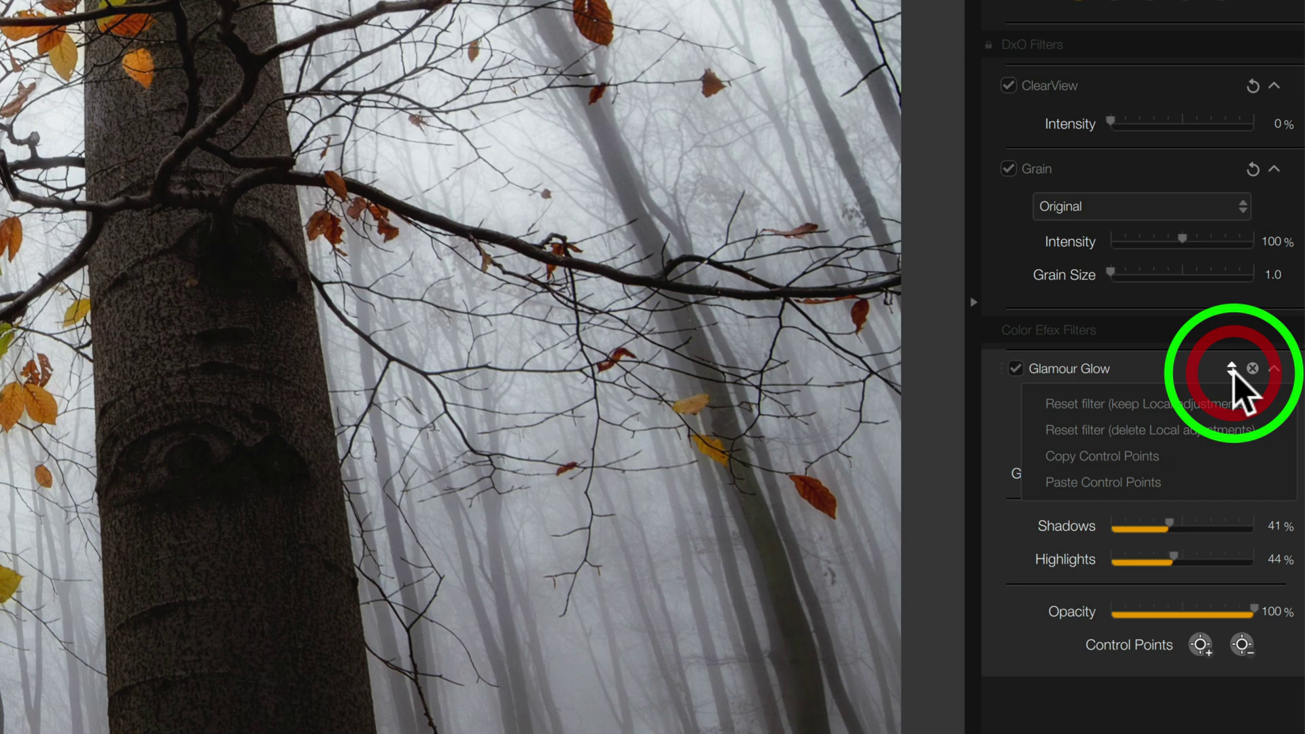
{"action": "left_click", "coordinate": [1081, 404]}
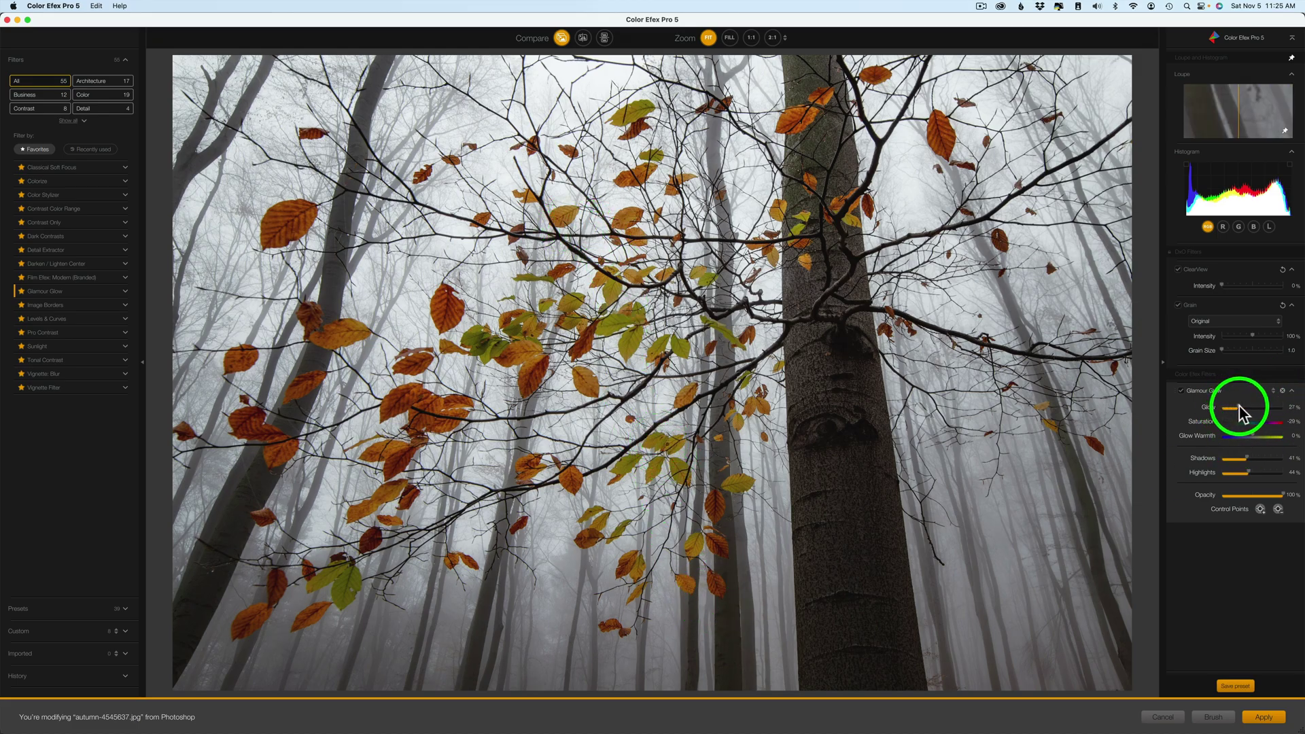
Step: Set Glamour Glow to Glow 72%, Saturation 30% and Glow Warmth 37%
{"action": "left_click_drag", "start_coordinate": [1238, 405], "coordinate": [1260, 407]}
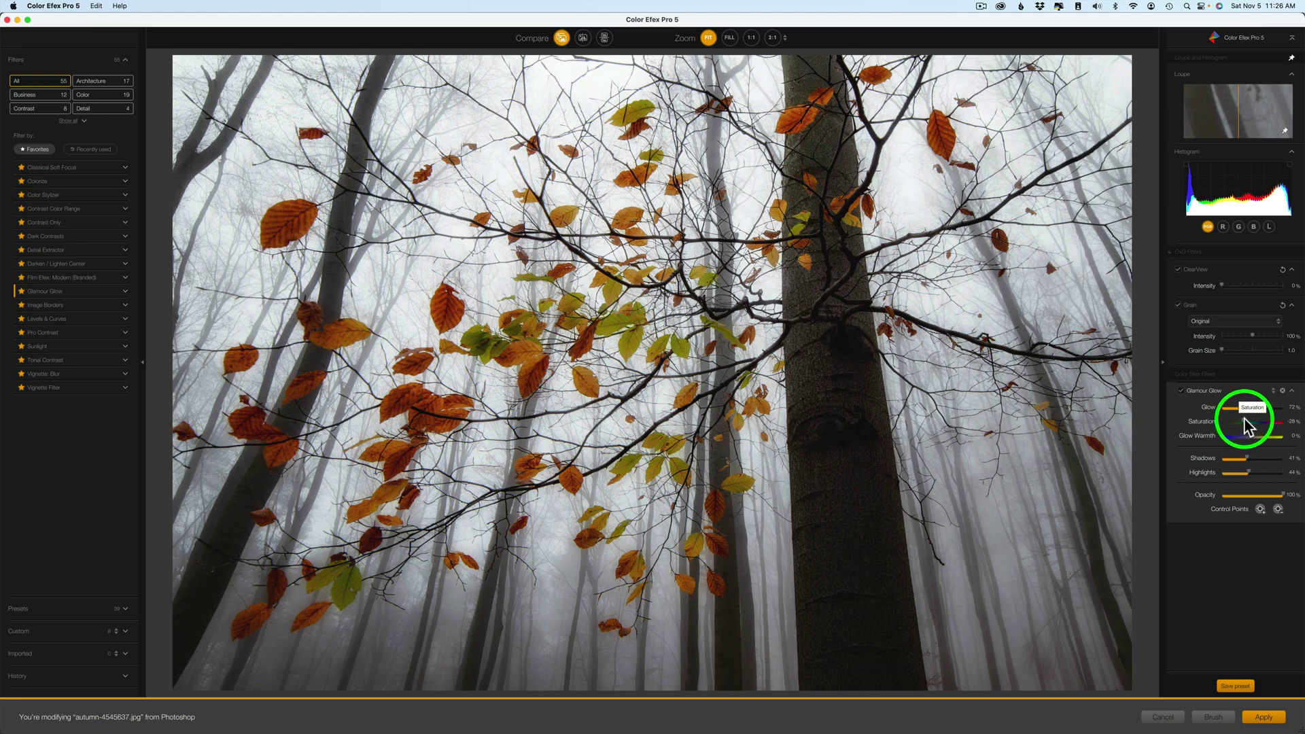
{"action": "left_click_drag", "start_coordinate": [1258, 418], "coordinate": [1252, 436]}
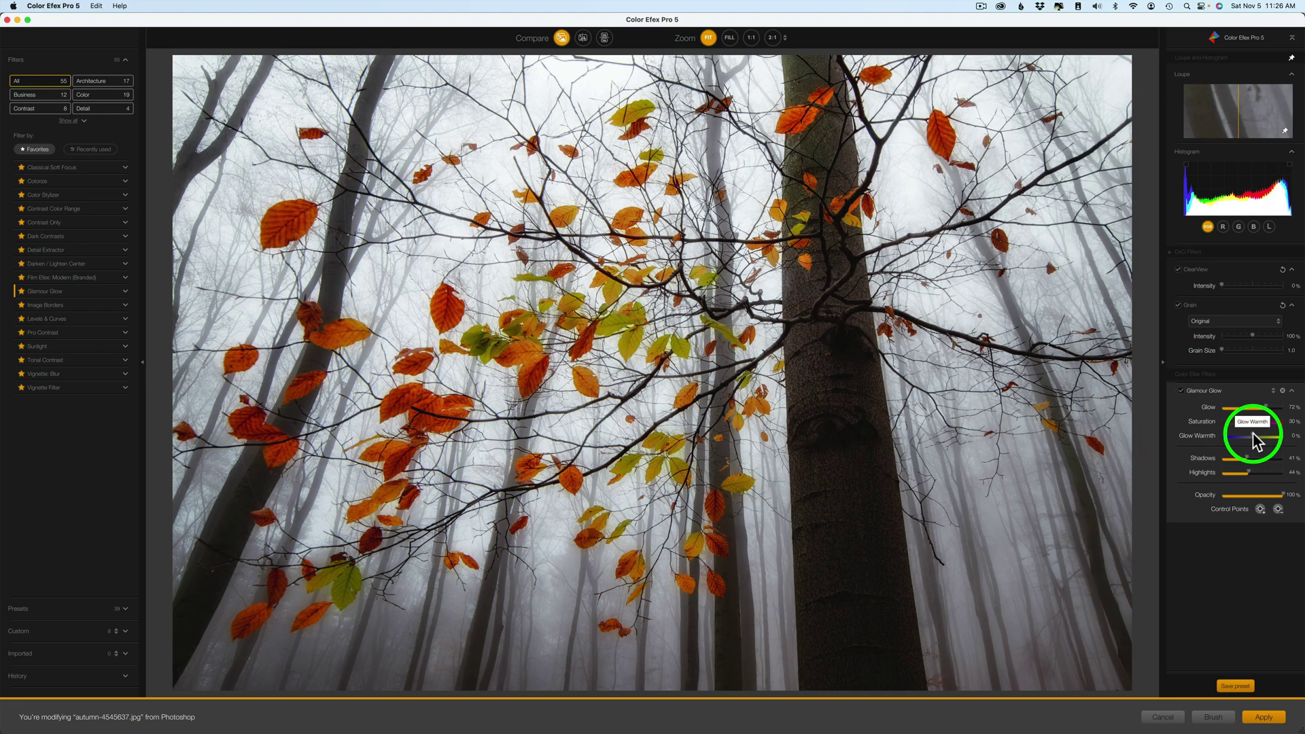
{"action": "left_click_drag", "start_coordinate": [1251, 435], "coordinate": [1237, 433]}
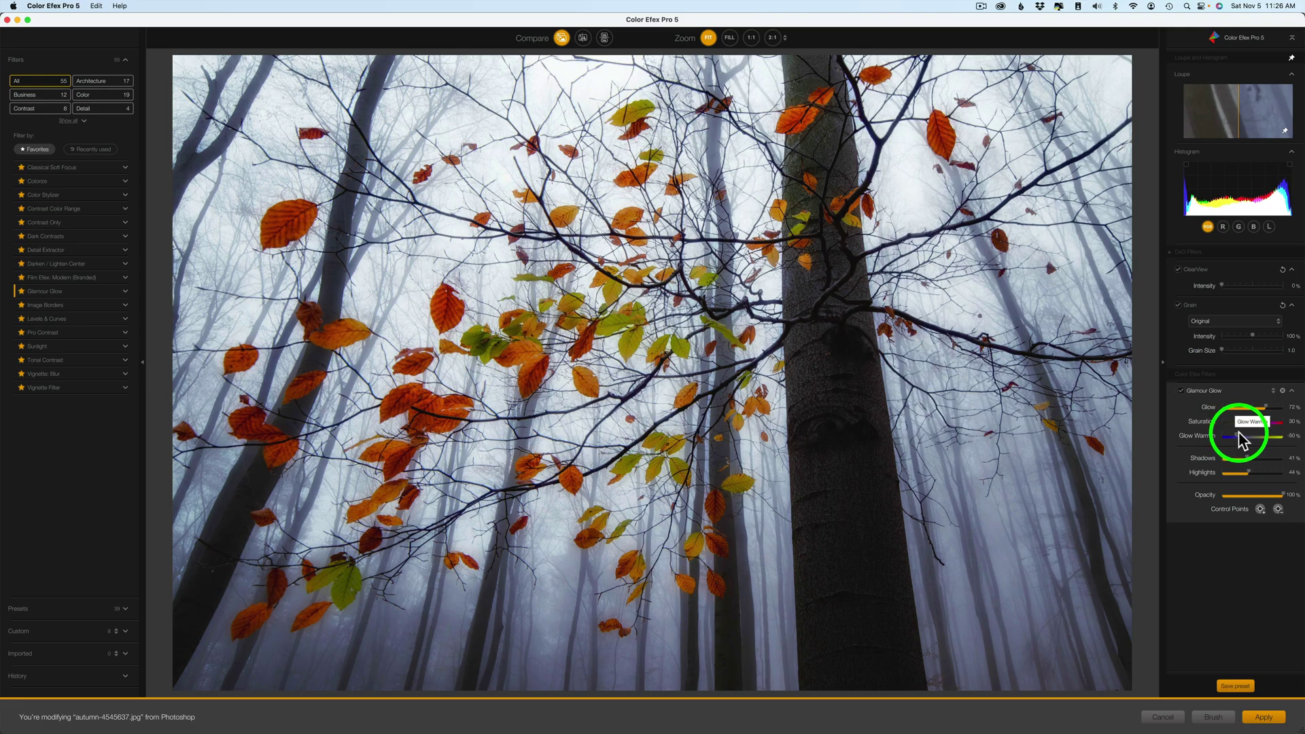
{"action": "left_click_drag", "start_coordinate": [1238, 433], "coordinate": [1262, 435]}
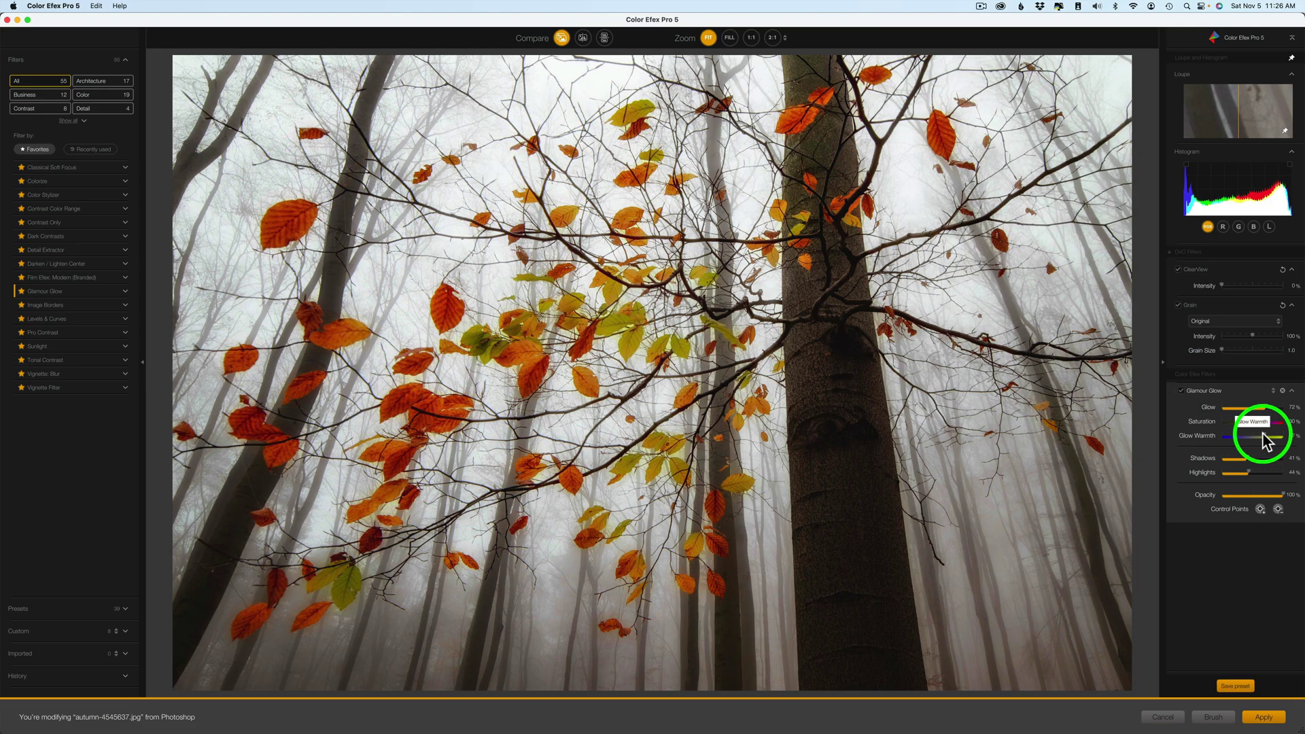
{"action": "left_click_drag", "start_coordinate": [1262, 433], "coordinate": [1257, 442]}
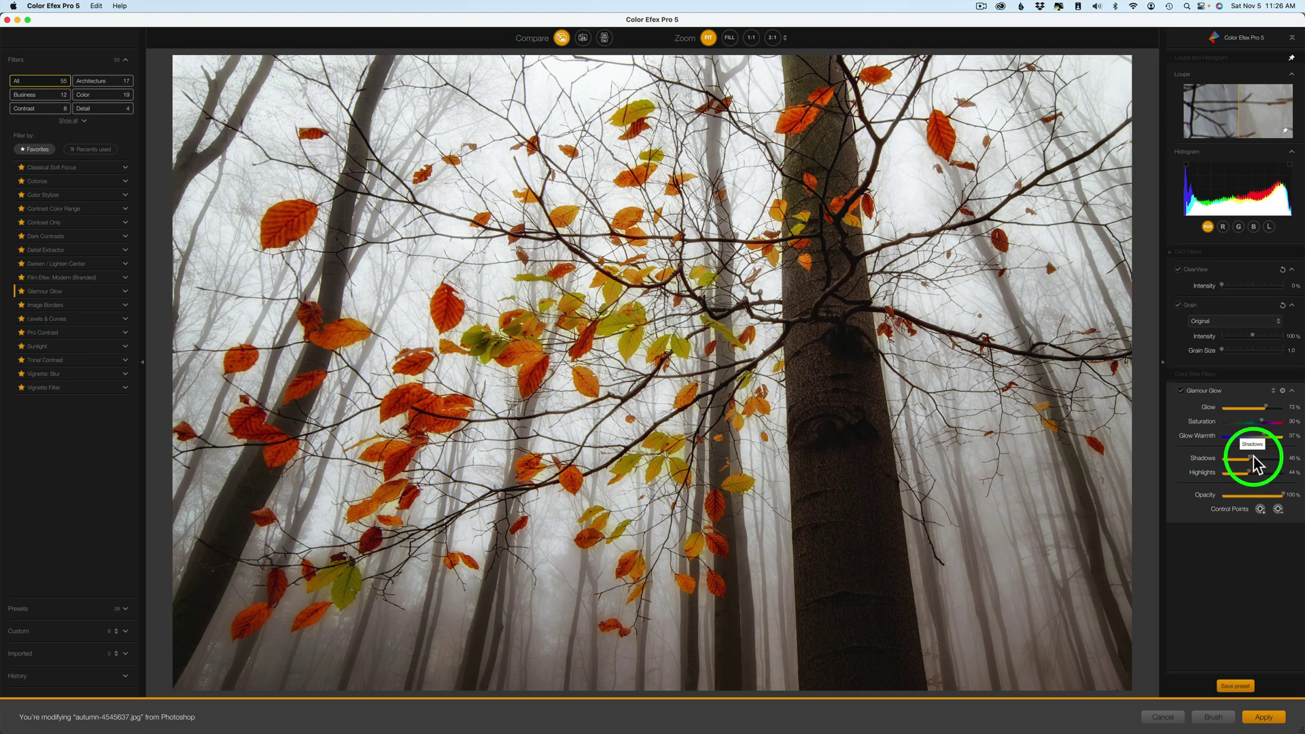
Step: Drag Glamour Glow's Shadows slider to 81% and Highlights slider to roughly 60%
{"action": "left_click_drag", "start_coordinate": [1253, 458], "coordinate": [1273, 464]}
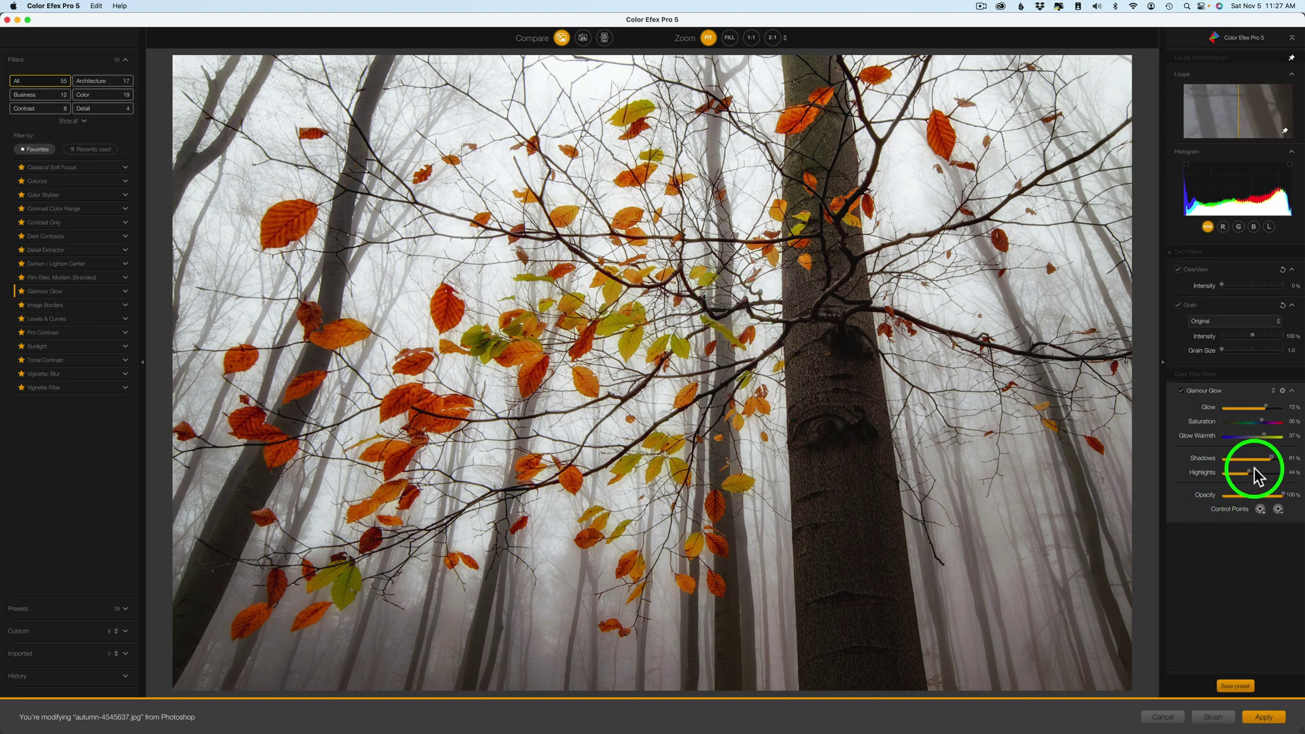
{"action": "left_click_drag", "start_coordinate": [1252, 479], "coordinate": [1227, 474]}
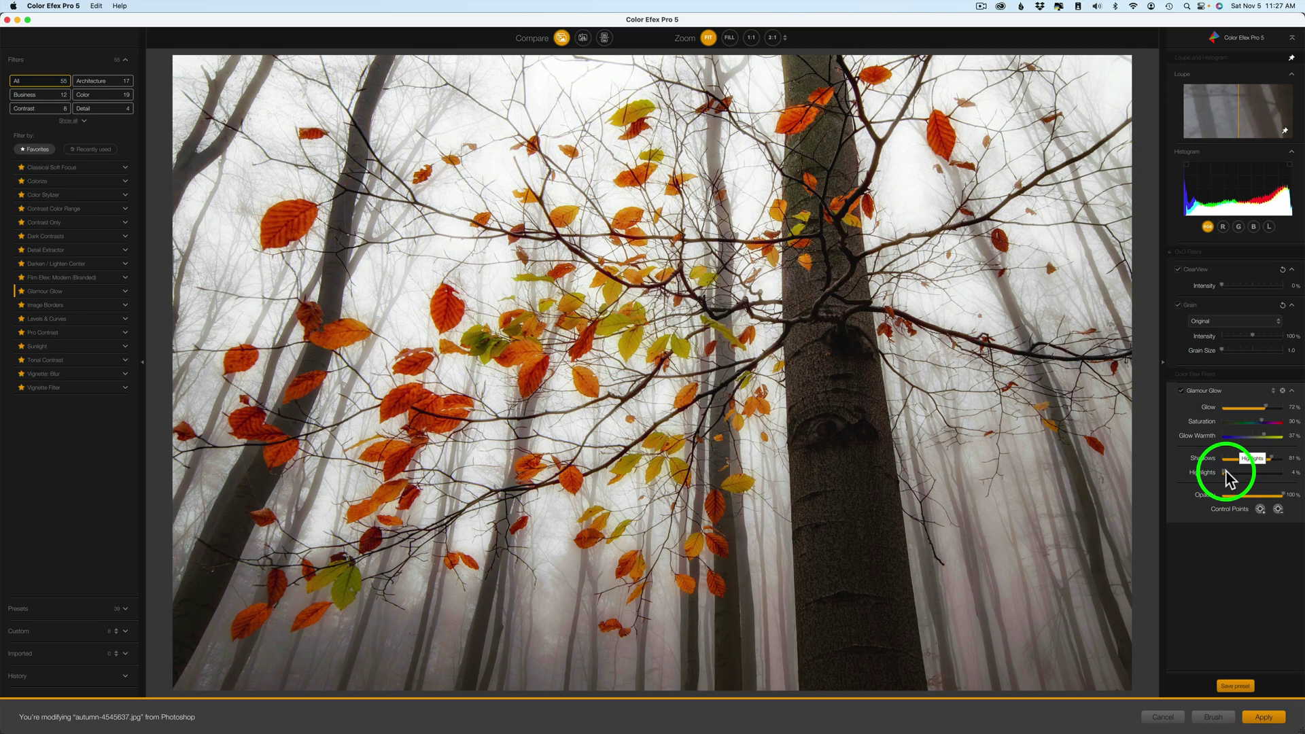
{"action": "left_click_drag", "start_coordinate": [1228, 472], "coordinate": [1258, 474]}
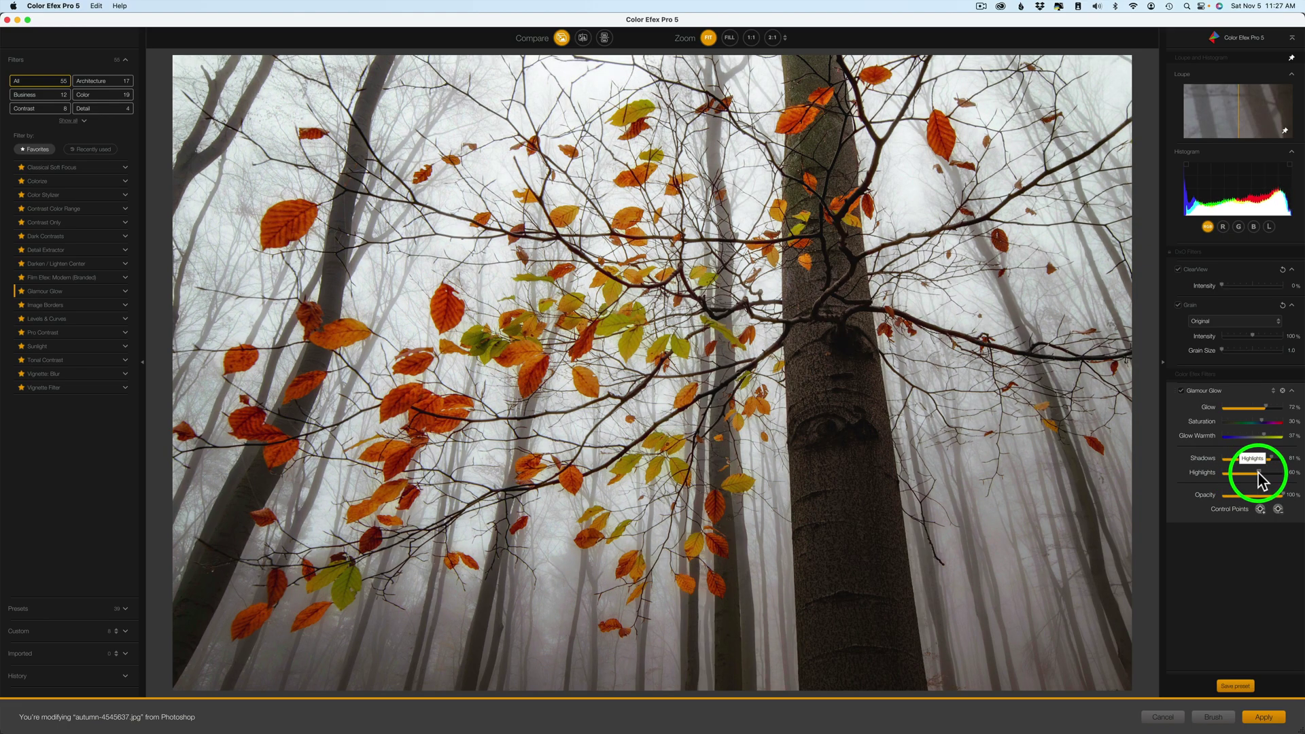
Step: Compare Glamour Glow off and on, keep Opacity at 100%, and raise Glow to about 81%
{"action": "left_click", "coordinate": [1182, 391]}
{"action": "left_click", "coordinate": [1182, 391]}
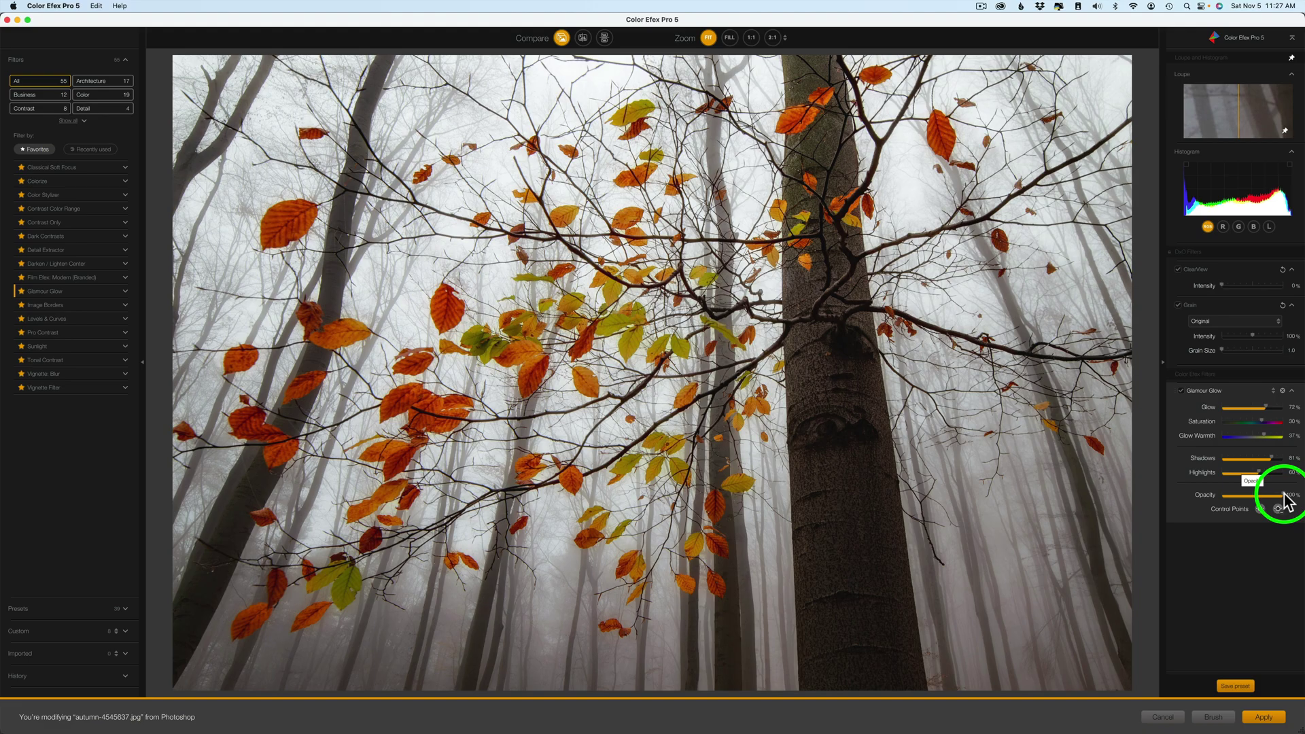
{"action": "mouse_move", "coordinate": [1285, 495]}
{"action": "left_mouse_down"}
{"action": "mouse_move", "coordinate": [1252, 496]}
{"action": "mouse_move", "coordinate": [1295, 493]}
{"action": "left_mouse_up"}
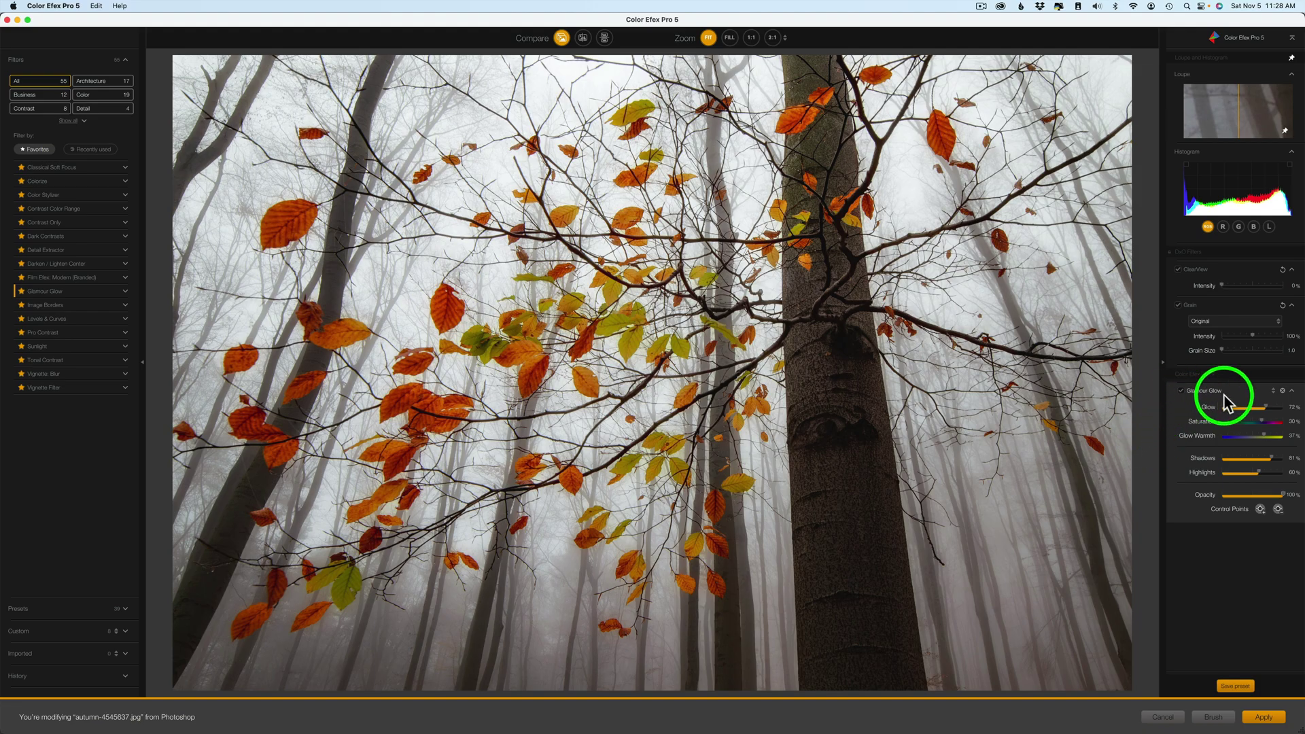
{"action": "left_click_drag", "start_coordinate": [1269, 412], "coordinate": [1270, 413]}
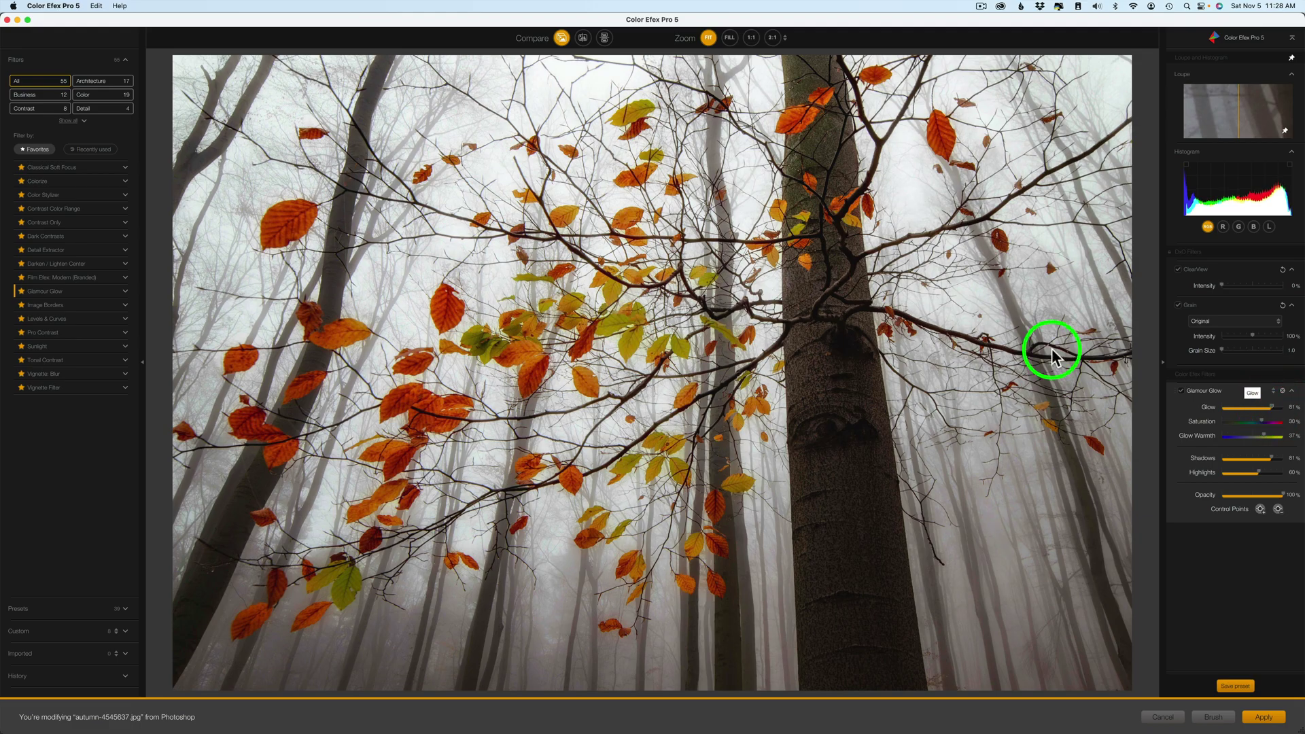
{"action": "left_click", "coordinate": [562, 39]}
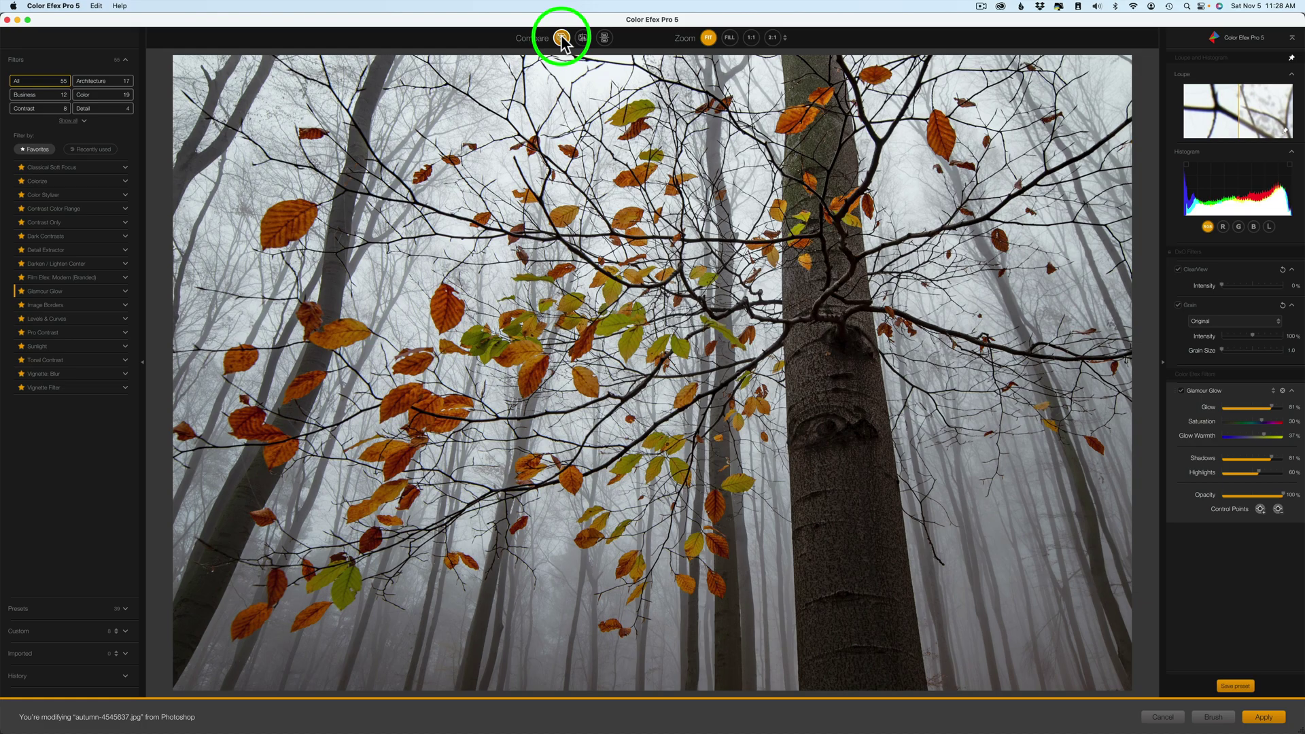
{"action": "left_click", "coordinate": [563, 38]}
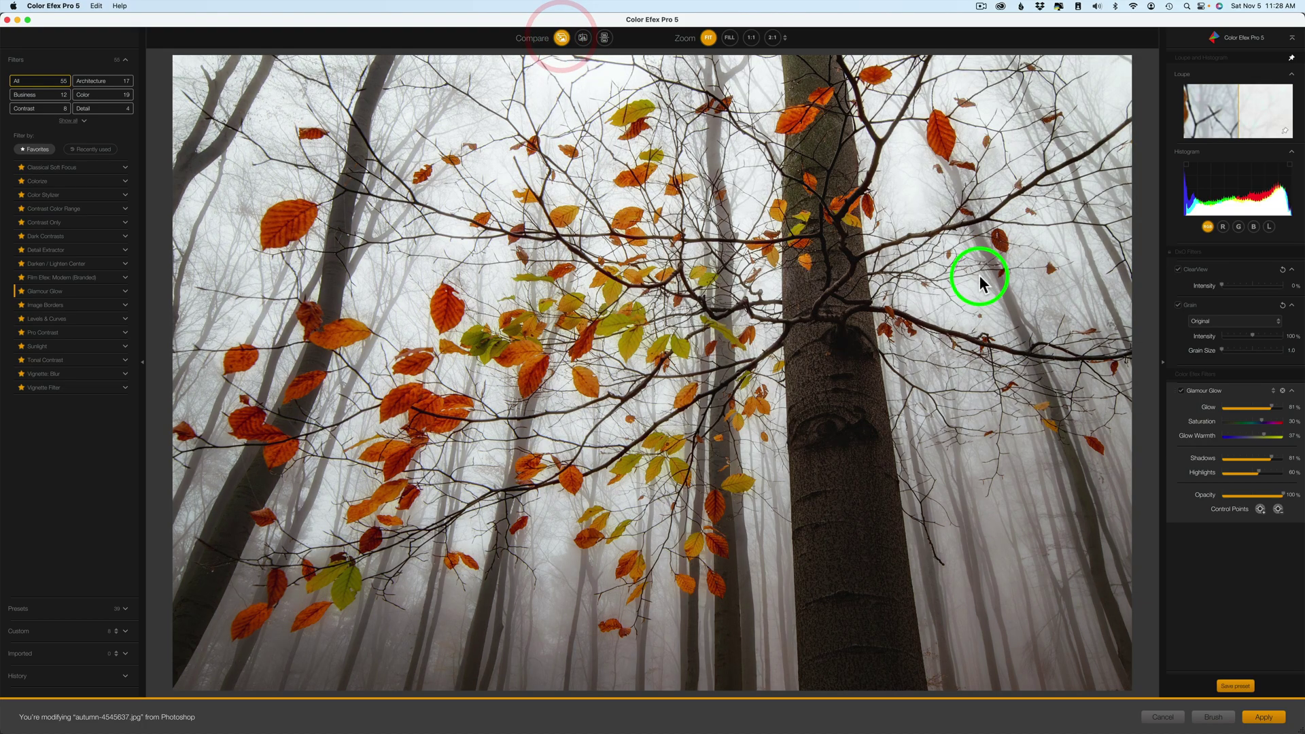
{"action": "left_click", "coordinate": [1183, 394]}
{"action": "left_click", "coordinate": [1182, 393]}
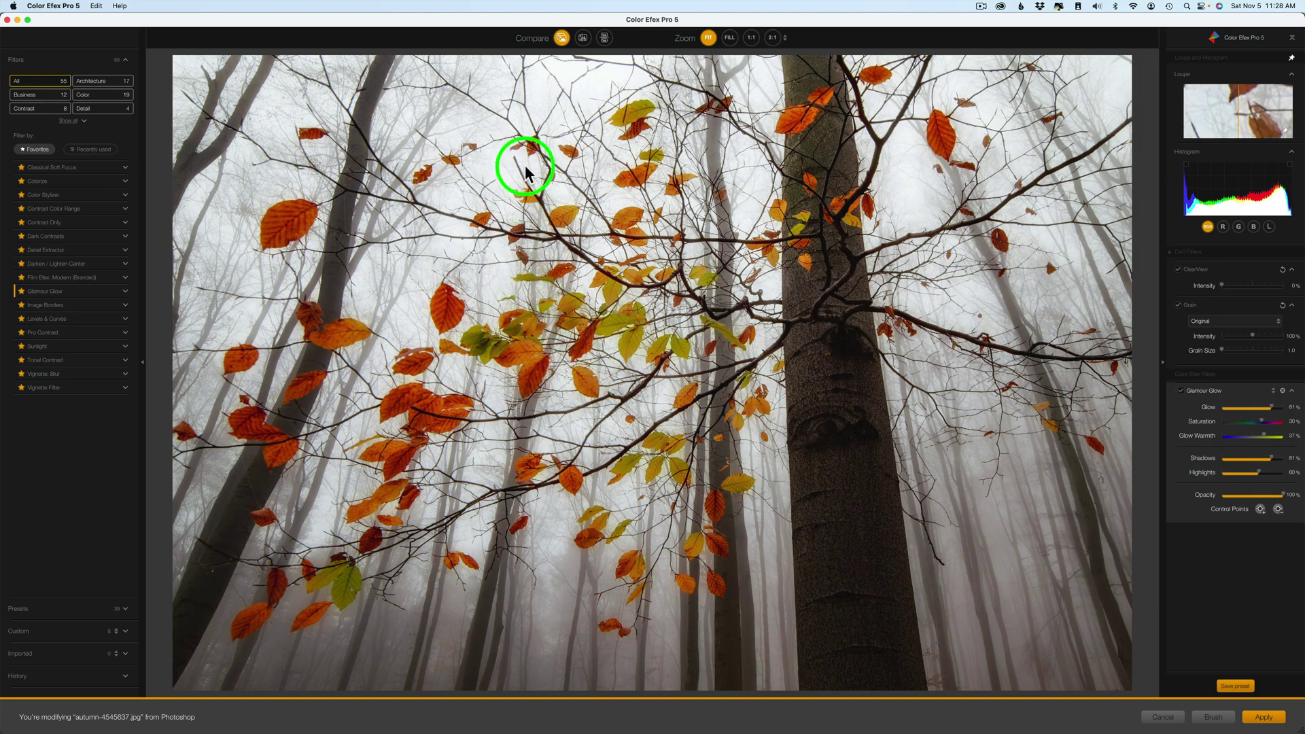
{"action": "left_click", "coordinate": [583, 39]}
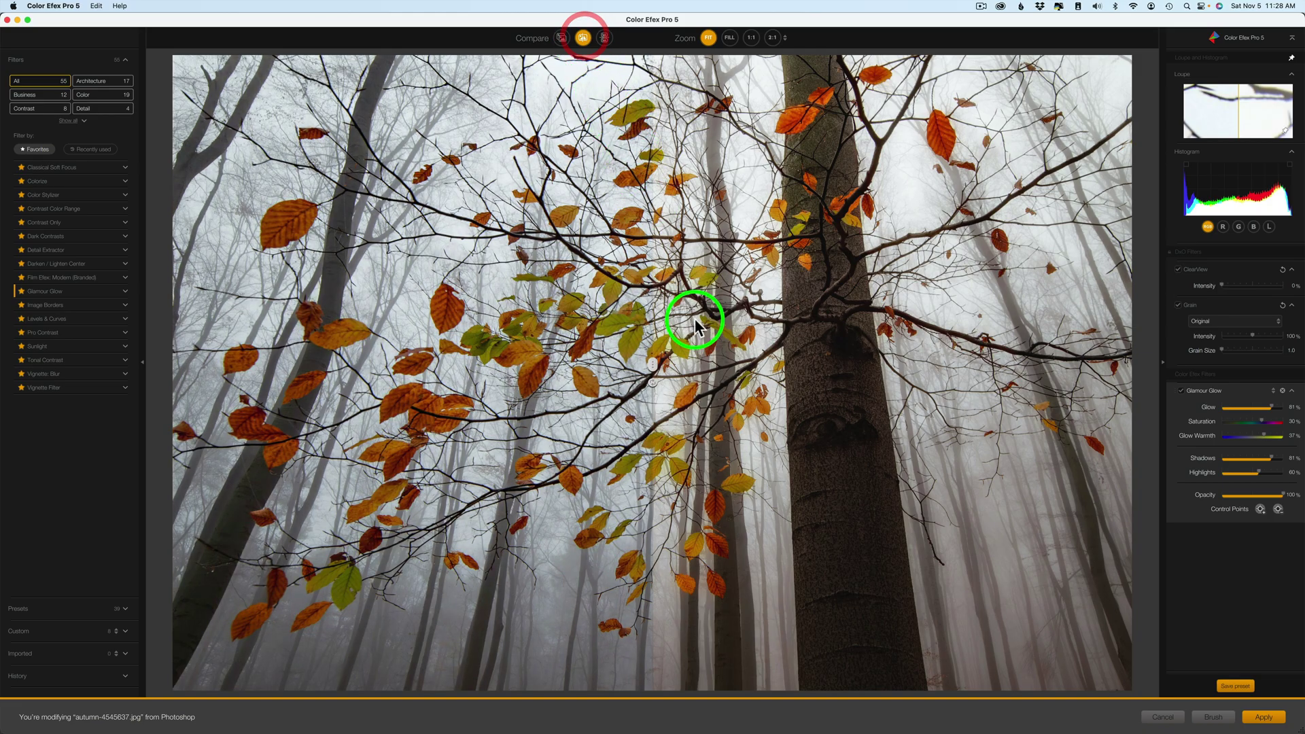
{"action": "left_click_drag", "start_coordinate": [653, 367], "coordinate": [524, 335]}
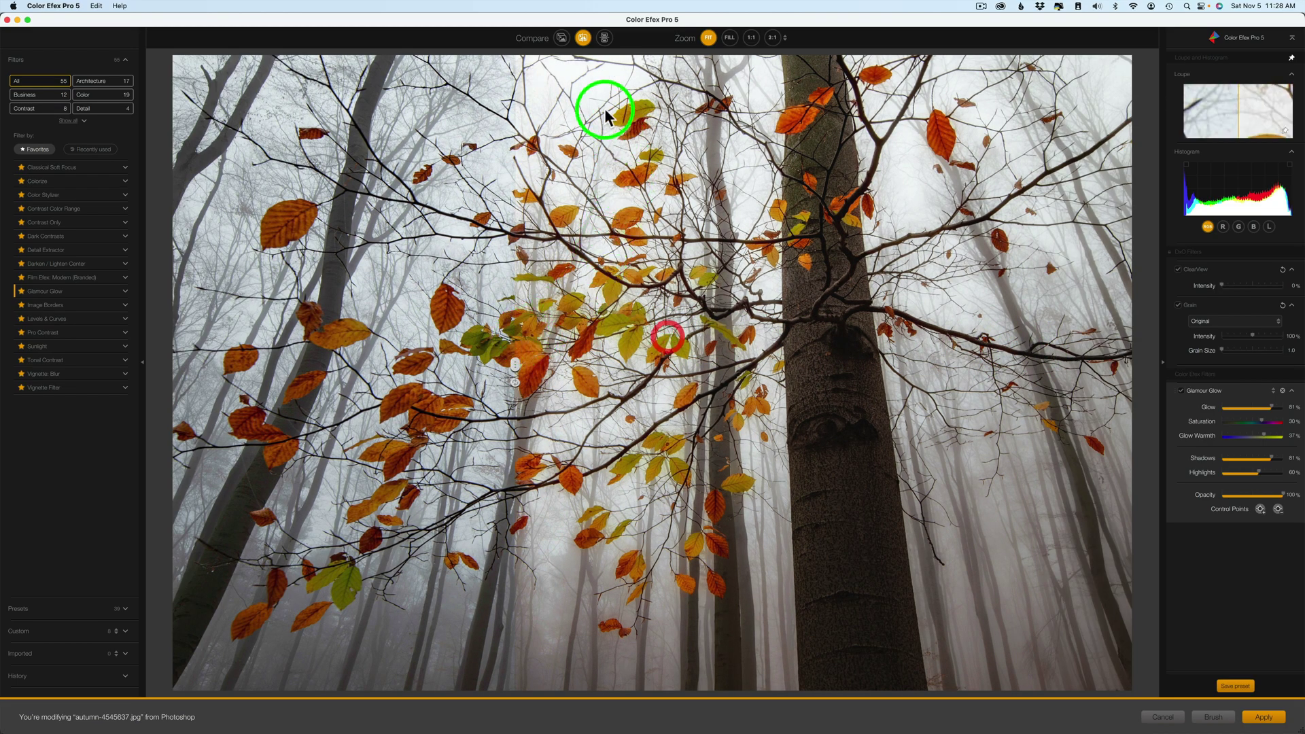
{"action": "left_click", "coordinate": [604, 38]}
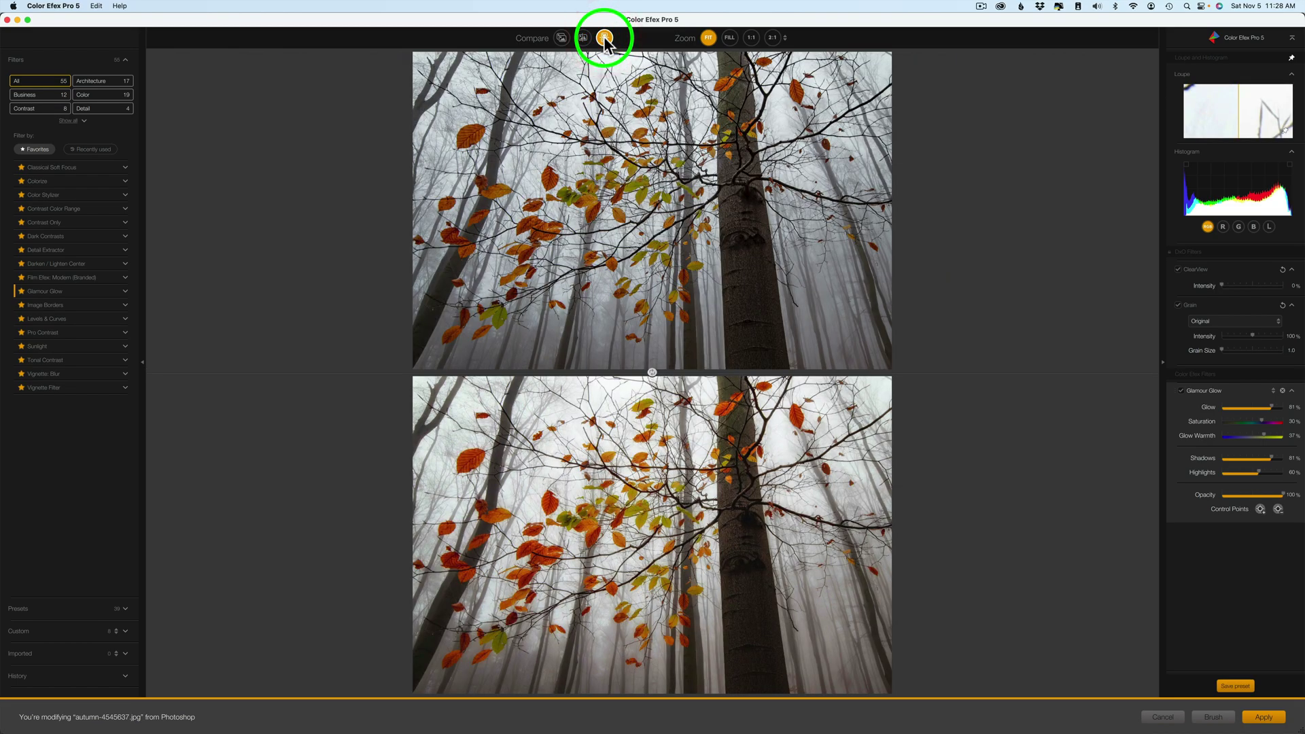
{"action": "left_click", "coordinate": [659, 365]}
{"action": "left_click", "coordinate": [652, 373]}
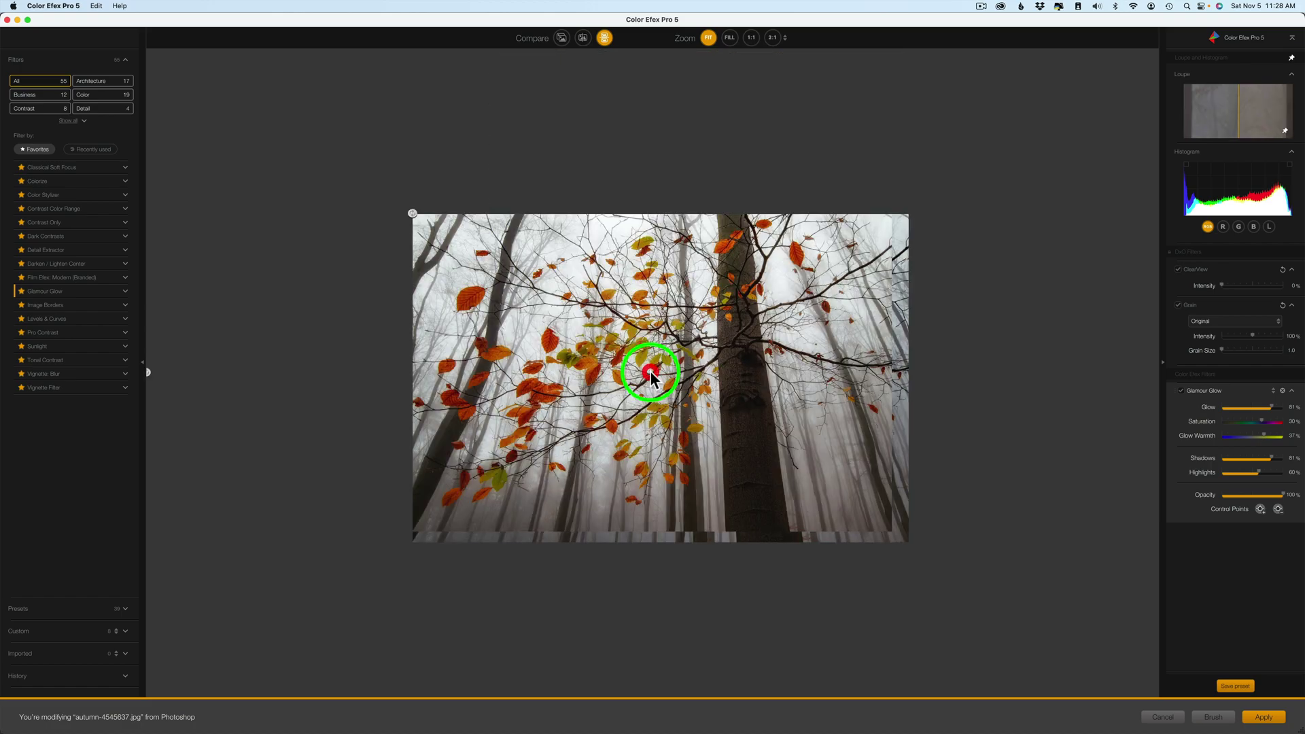
{"action": "left_click", "coordinate": [652, 372]}
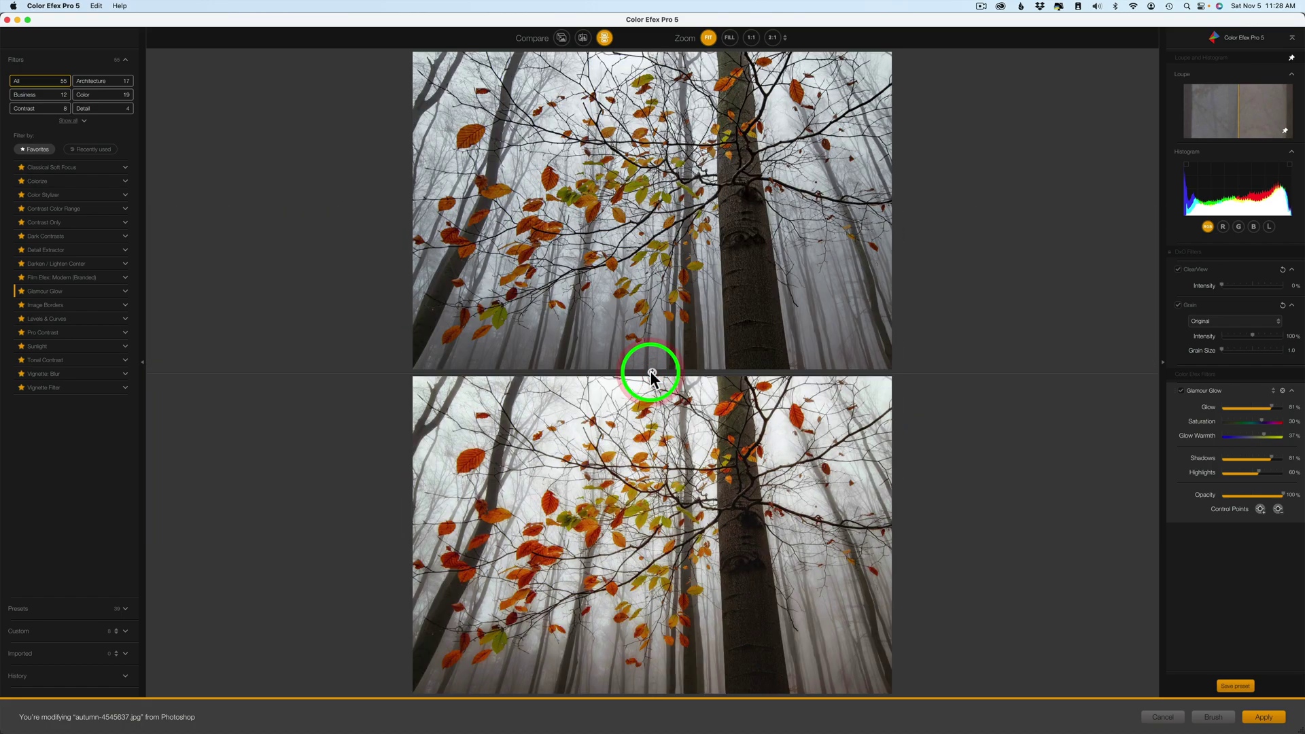
{"action": "left_click", "coordinate": [561, 37]}
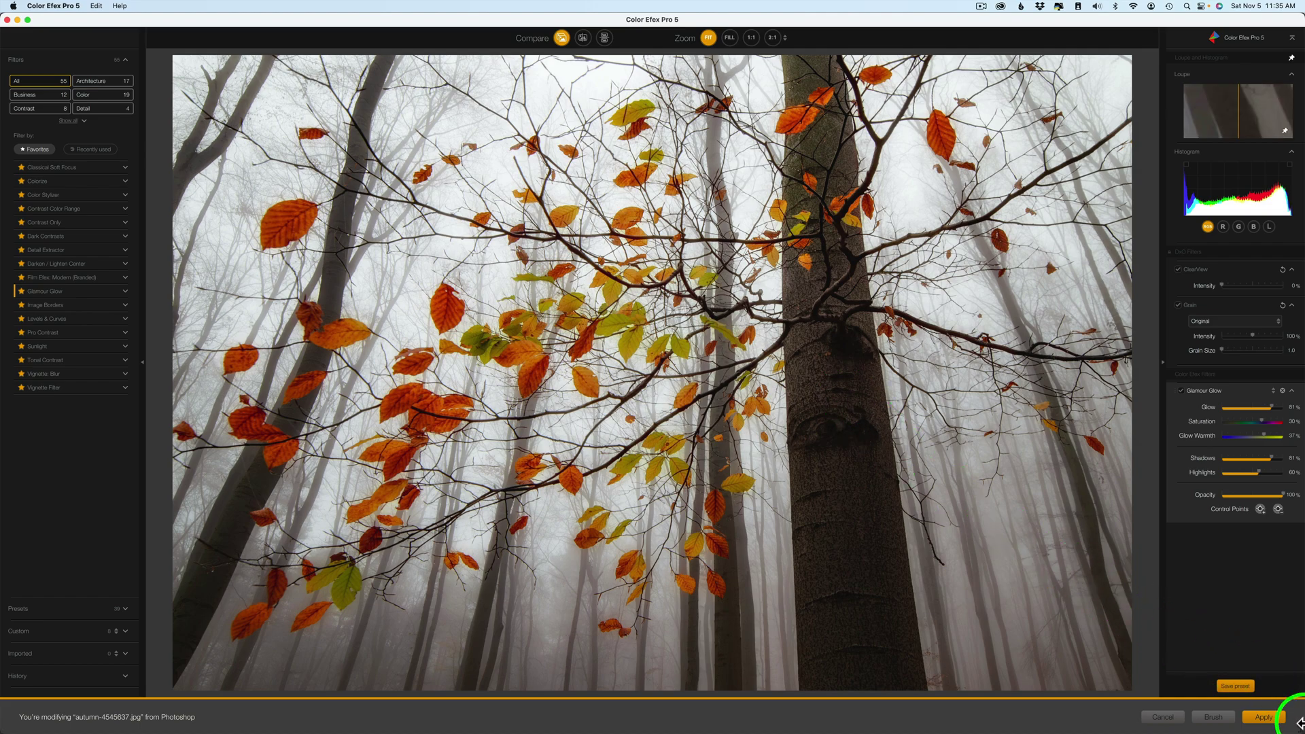
Step: Apply the effect as a Glamour Glow (CEP 5) layer and close the Selective Tool panel
{"action": "left_click", "coordinate": [1267, 719]}
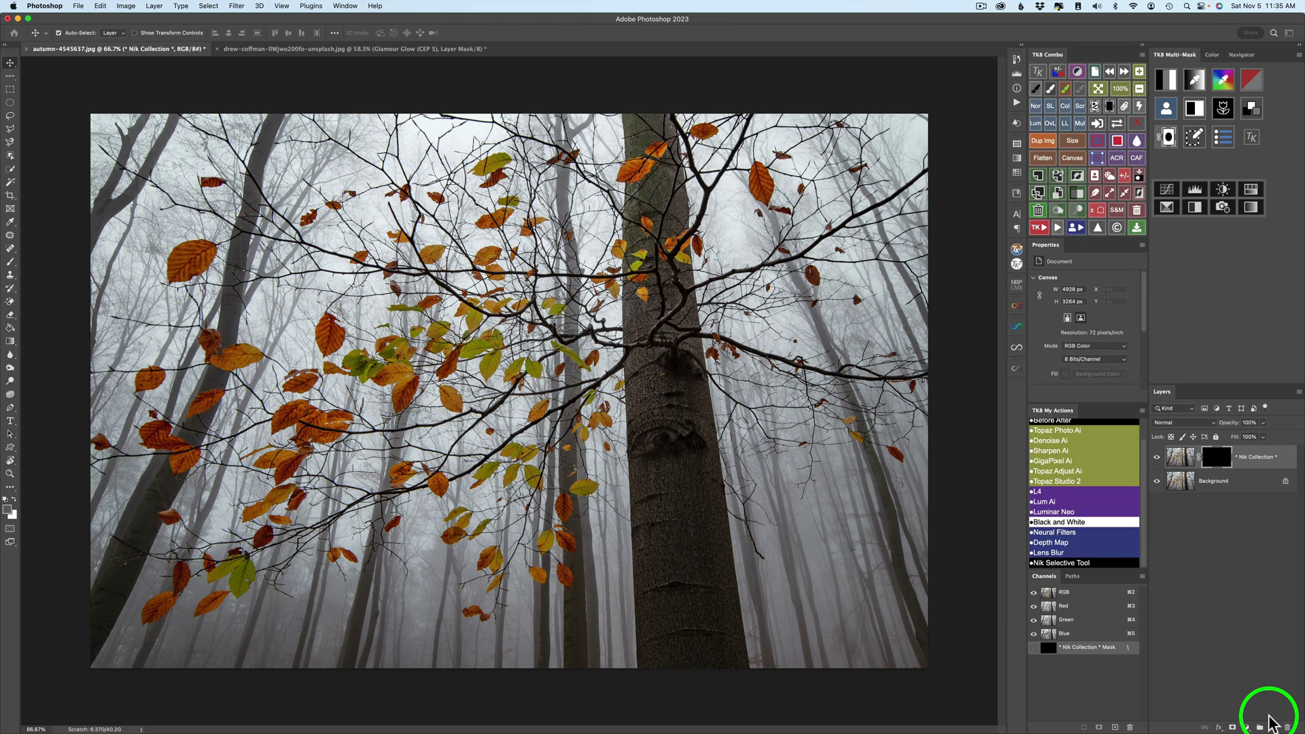
{"action": "left_click", "coordinate": [393, 311]}
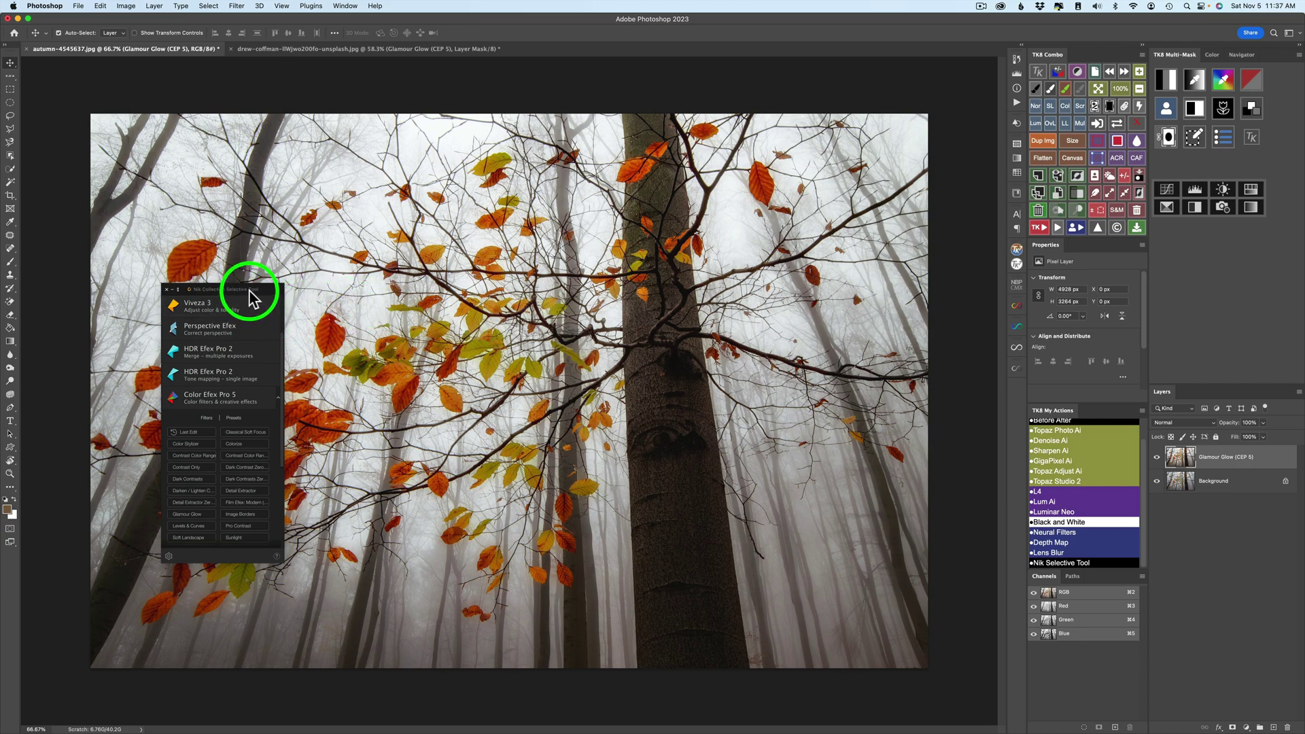
{"action": "left_click", "coordinate": [168, 290]}
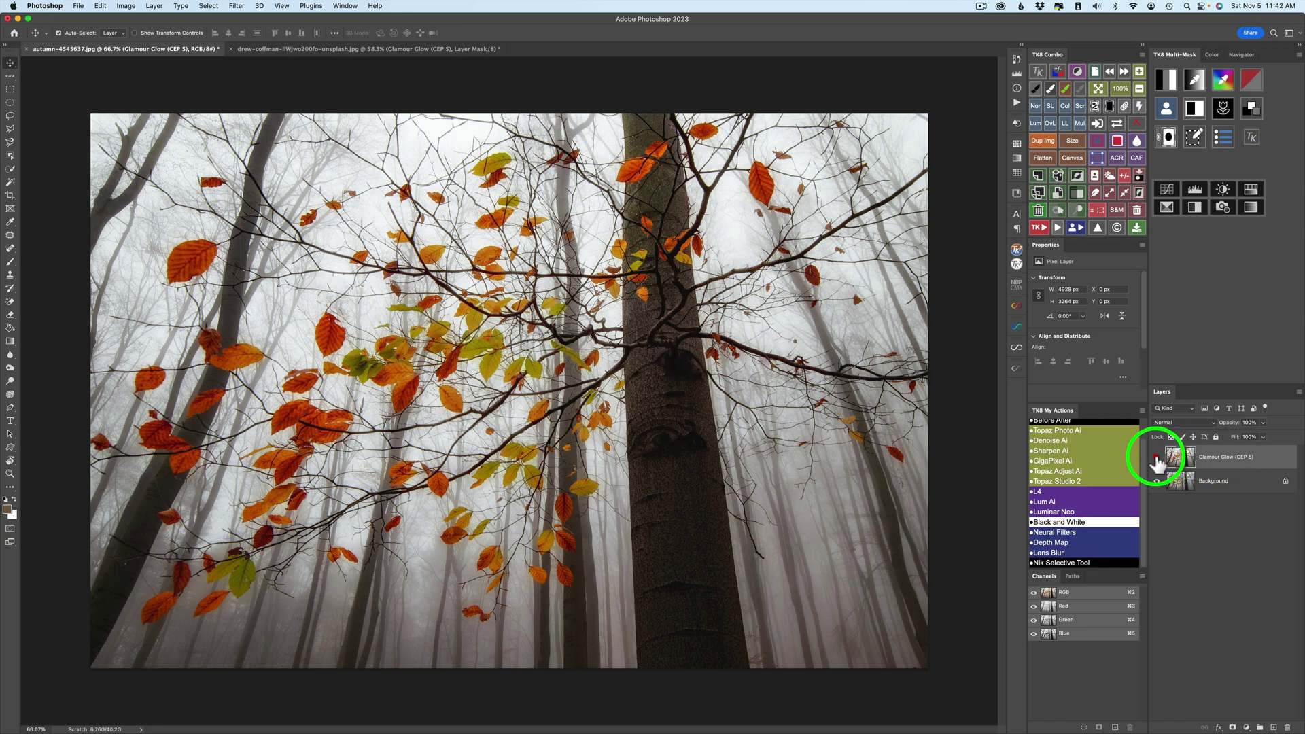
{"action": "left_click", "coordinate": [1157, 462]}
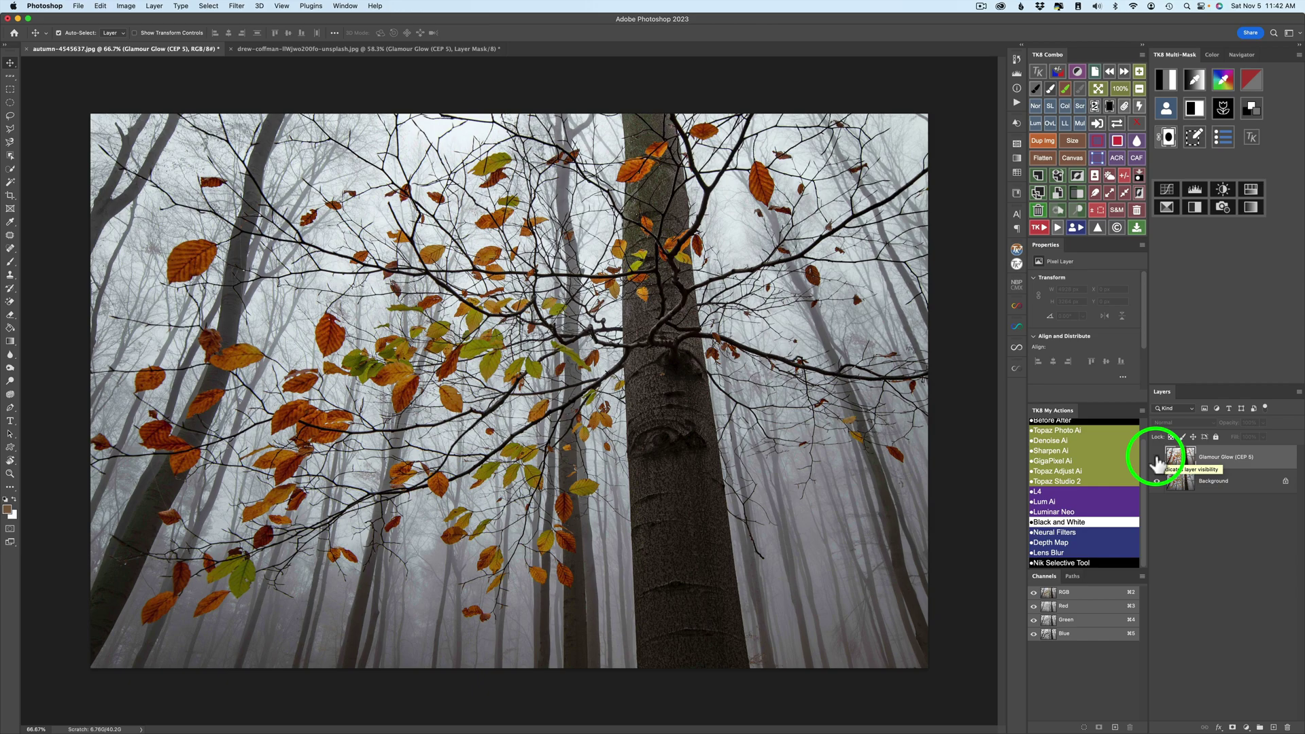
{"action": "left_click", "coordinate": [1157, 462]}
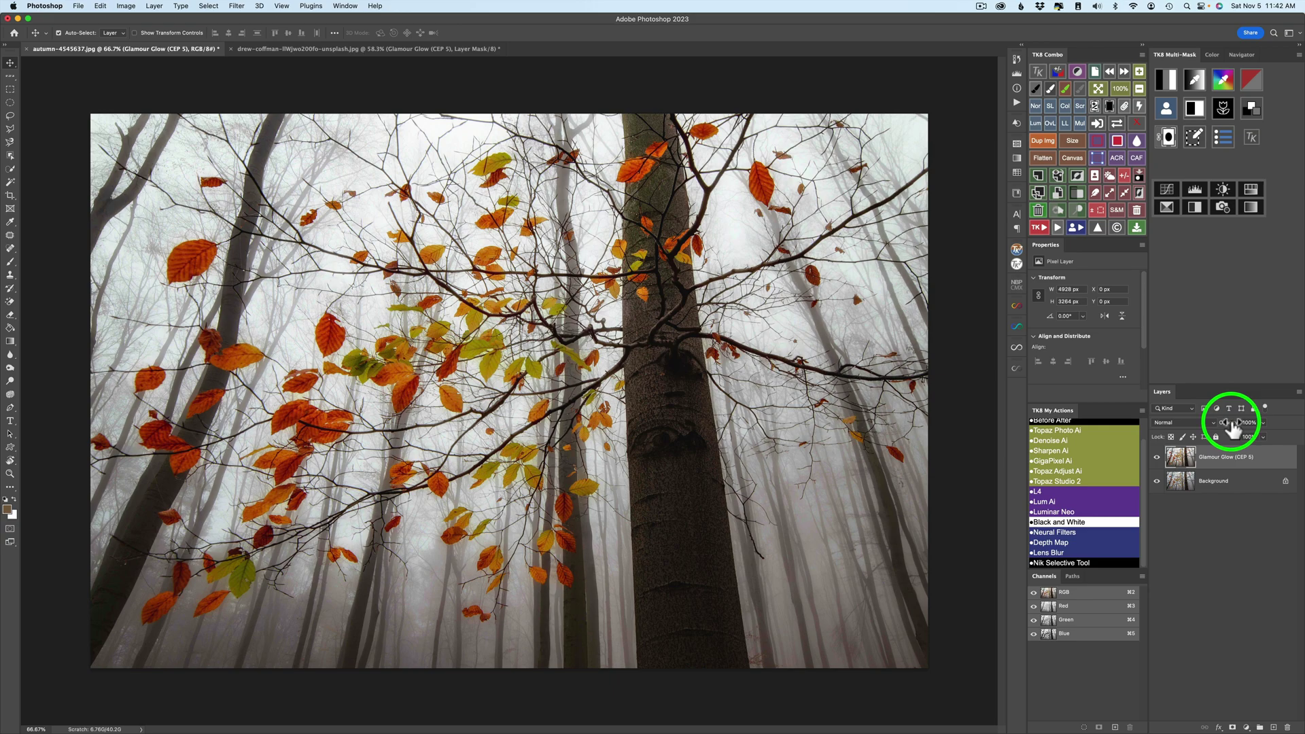
{"action": "left_click_drag", "start_coordinate": [1233, 428], "coordinate": [1298, 435]}
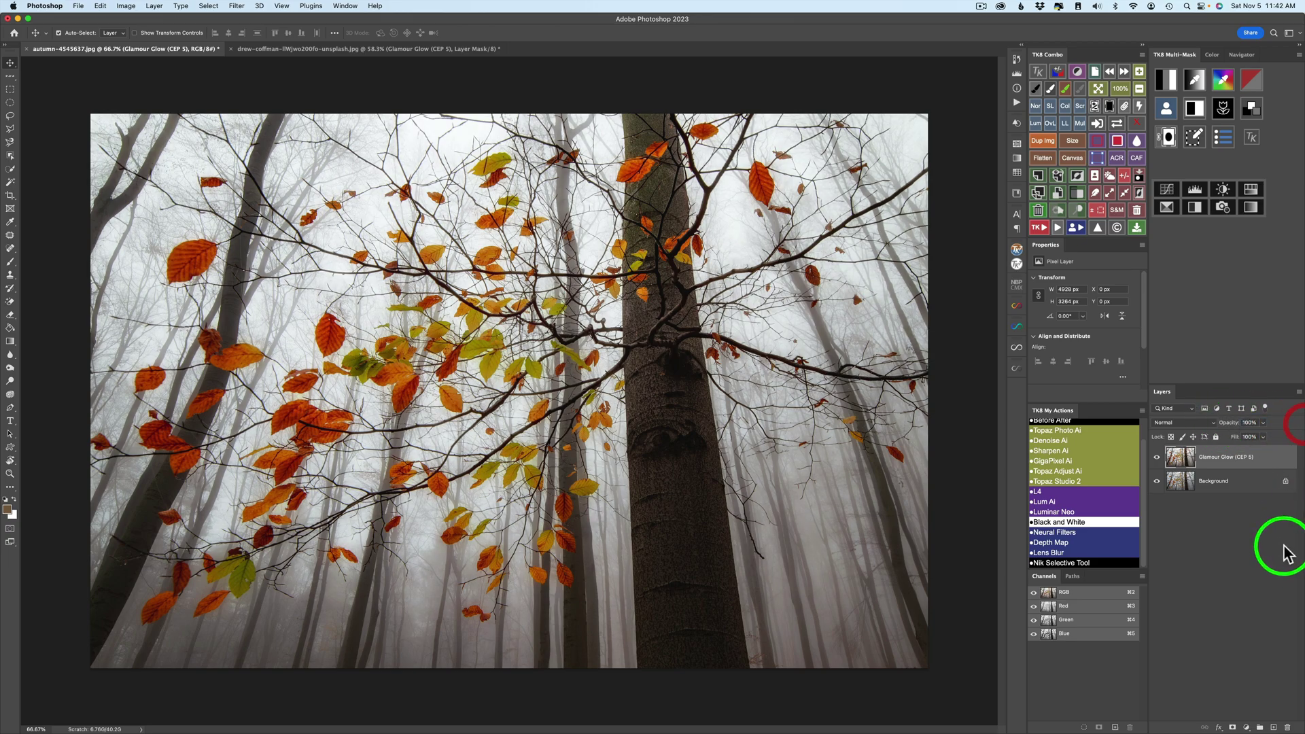